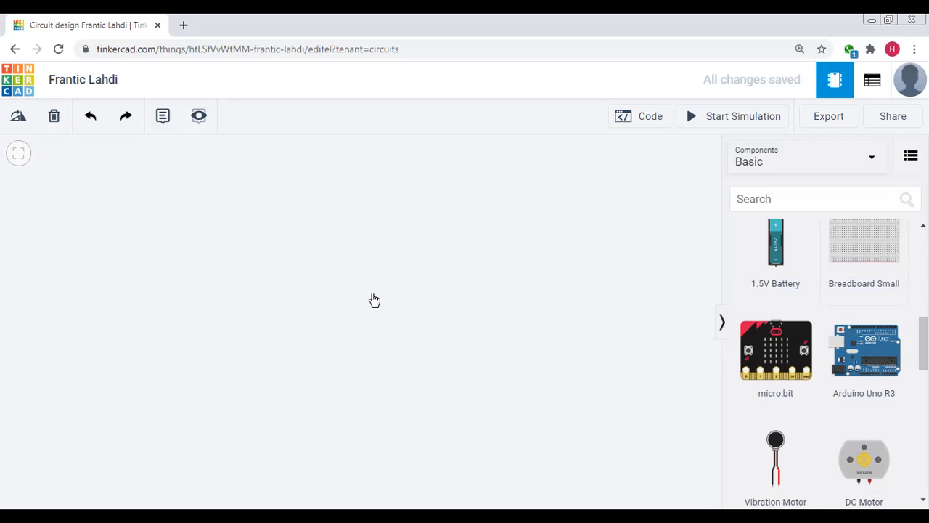
Place a small breadboard in the empty workspace and rotate it upright so row 30 is at its upper end
left_click(239, 298)
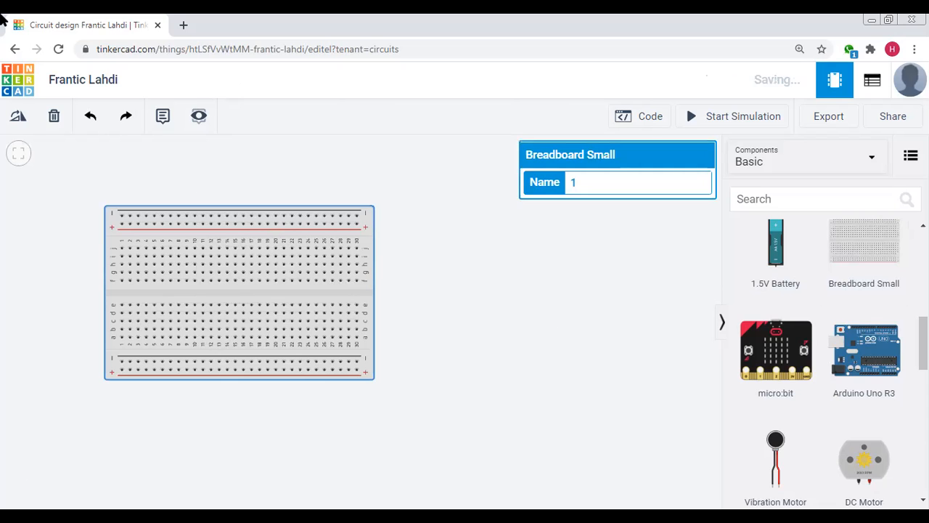
left_click(17, 118)
left_click(17, 118)
left_click(18, 118)
left_click(18, 118)
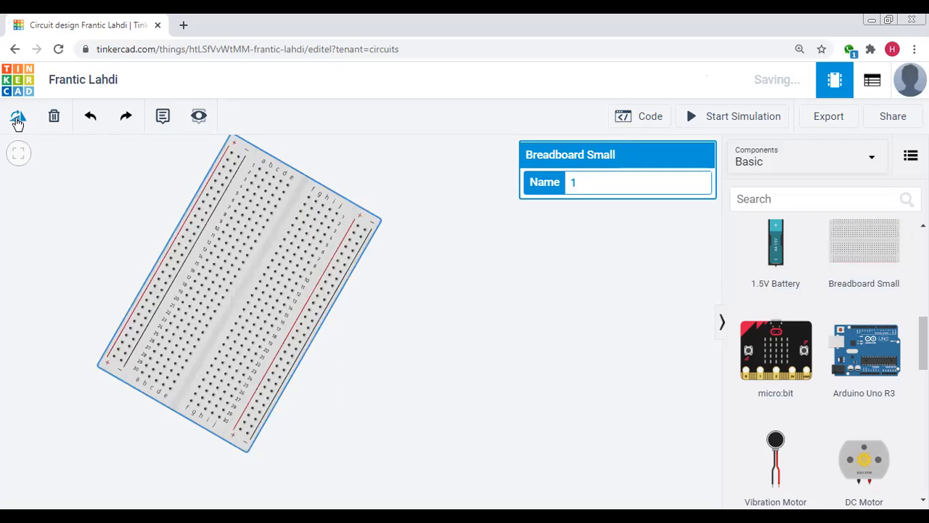
left_click(17, 119)
left_click(17, 118)
left_click(17, 118)
left_click(17, 119)
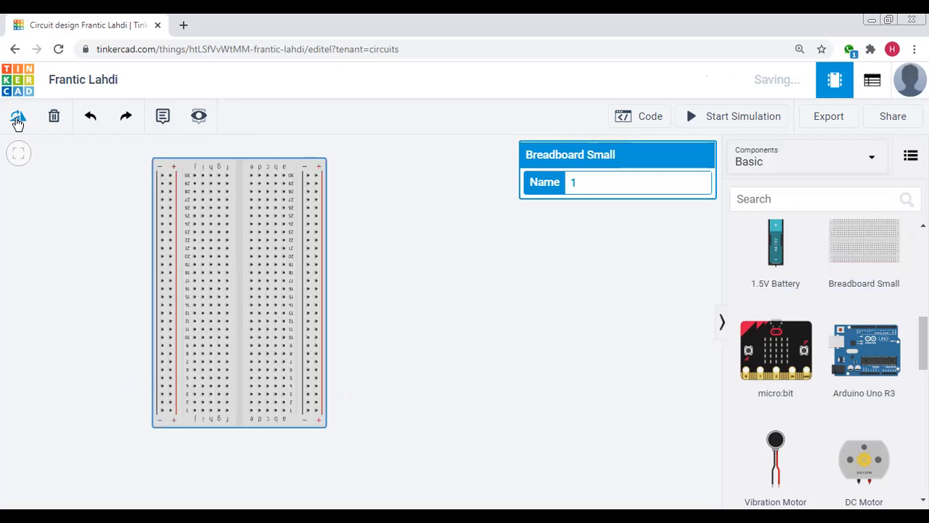
Move the upright breadboard toward the middle of the workspace
left_click_drag(242, 257, 335, 273)
scroll(477, 271, "down", 1)
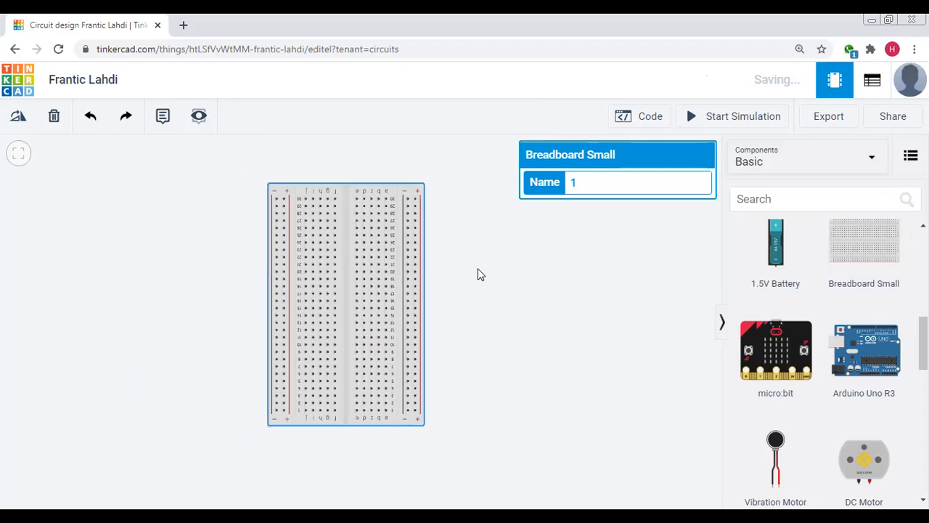
left_click(617, 289)
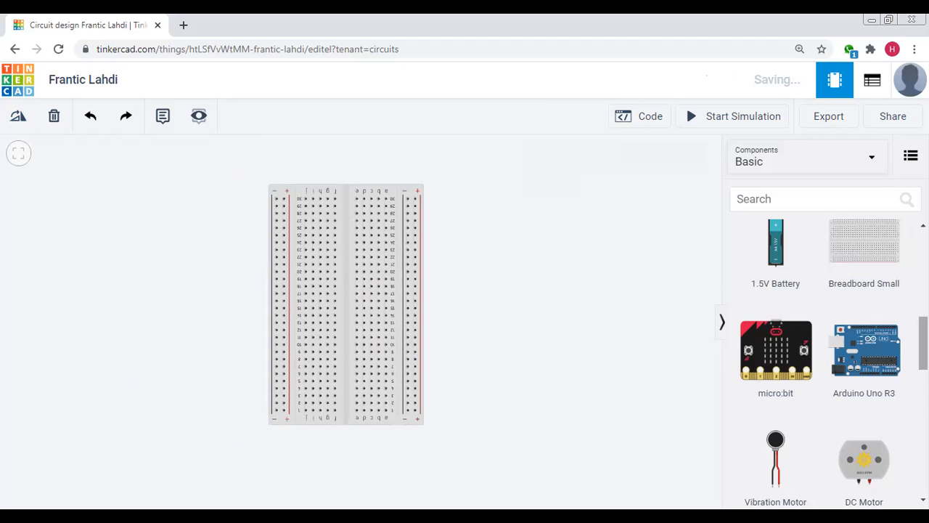
Add a 741 Operational Amplifier, turned vertically, across the breadboard's centre gap in rows 23 to 26
left_click(827, 199)
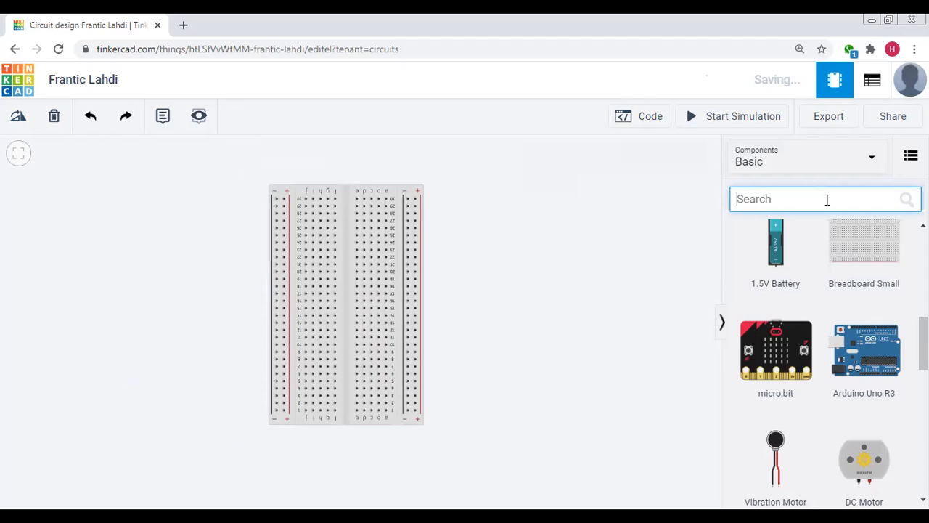
type("ampli")
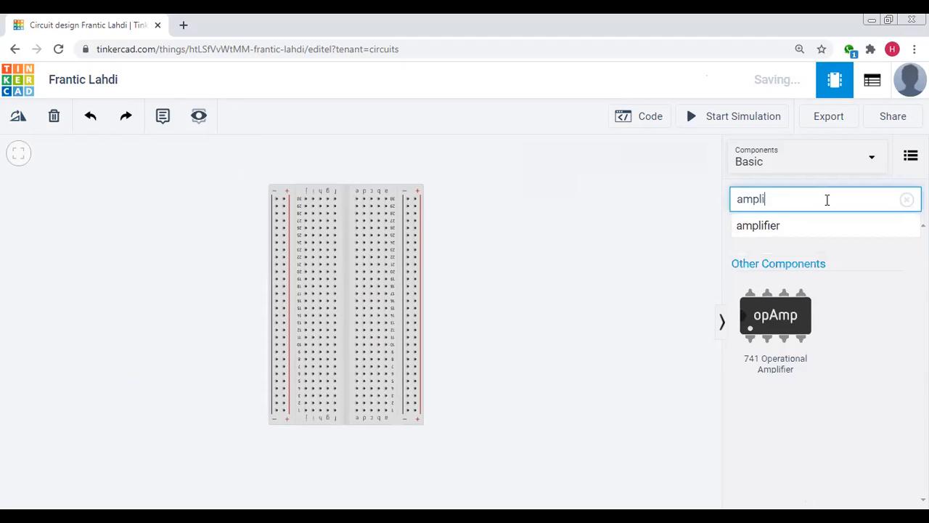
left_click_drag(782, 327, 496, 282)
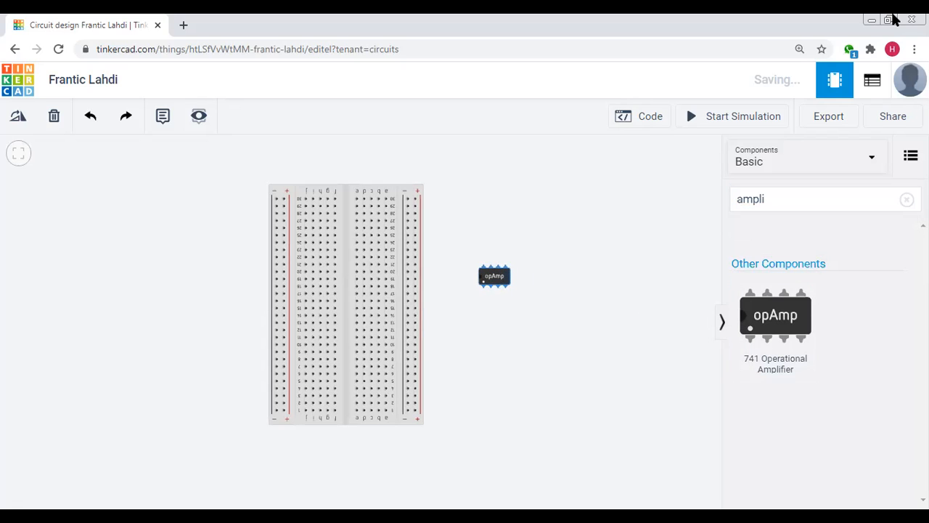
left_click(13, 122)
left_click(13, 122)
left_click(13, 122)
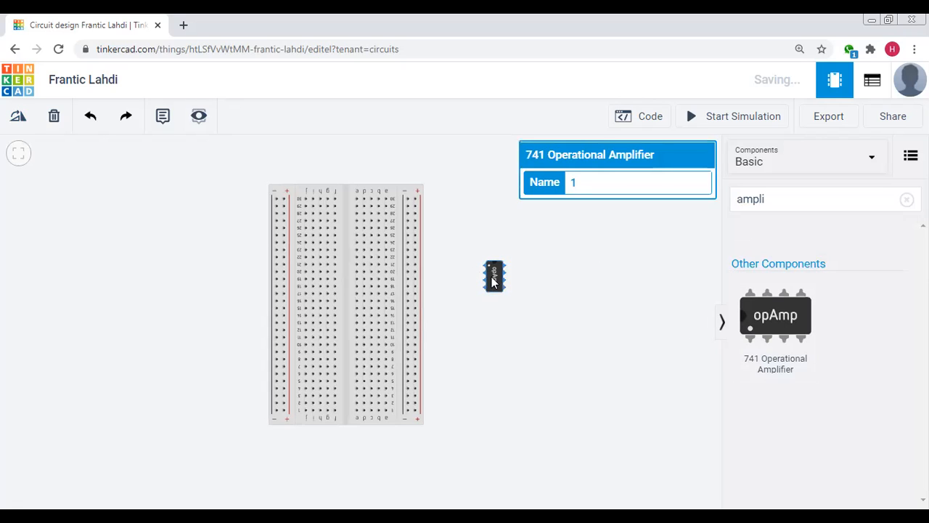
left_click_drag(493, 281, 351, 251)
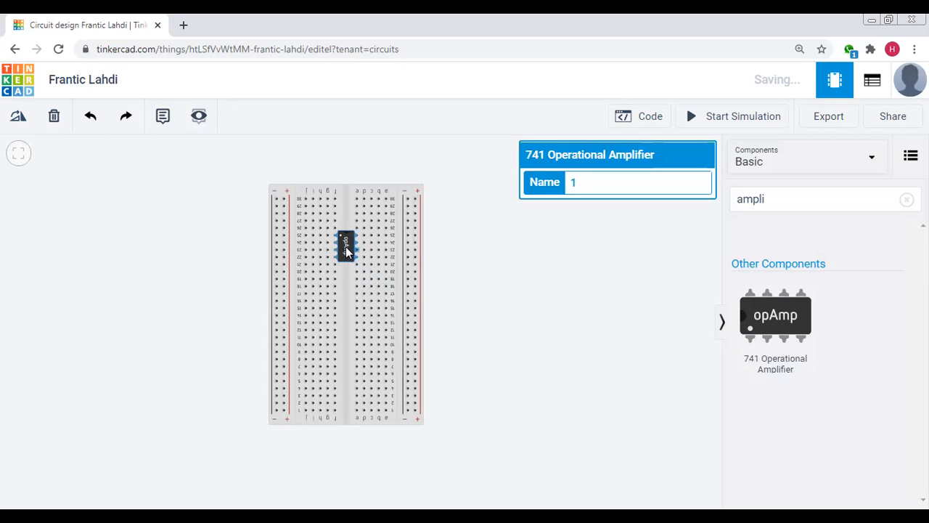
left_click(595, 282)
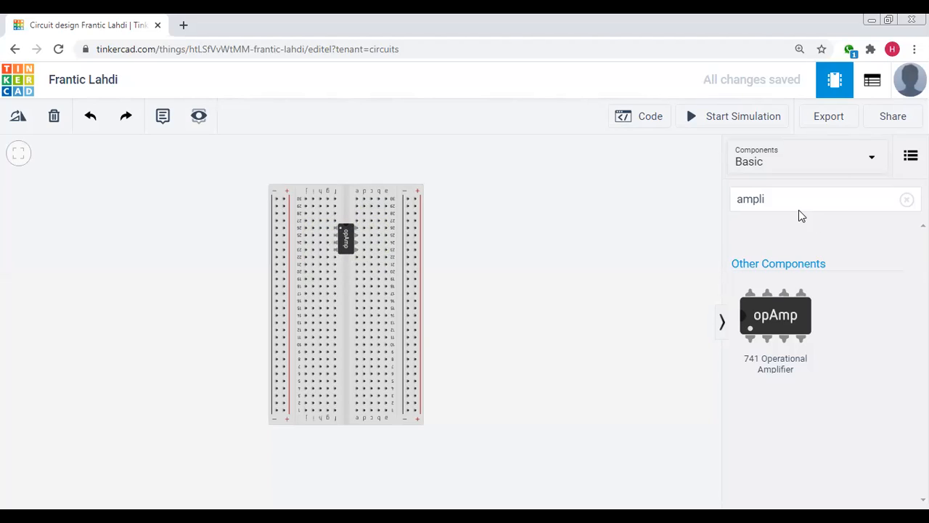
Find the Function Generator with the search "func" and place it to the left of the breadboard
left_click(906, 200)
left_click(809, 199)
type("f")
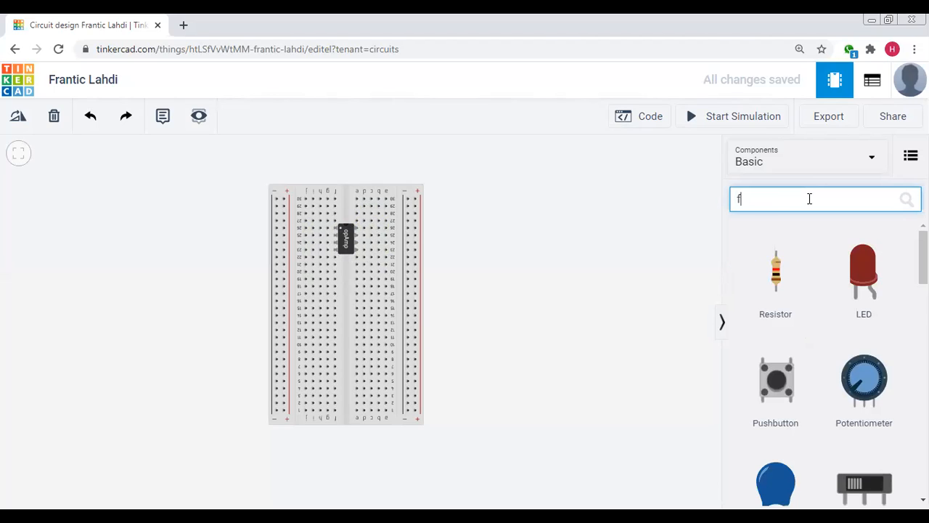
type("unc")
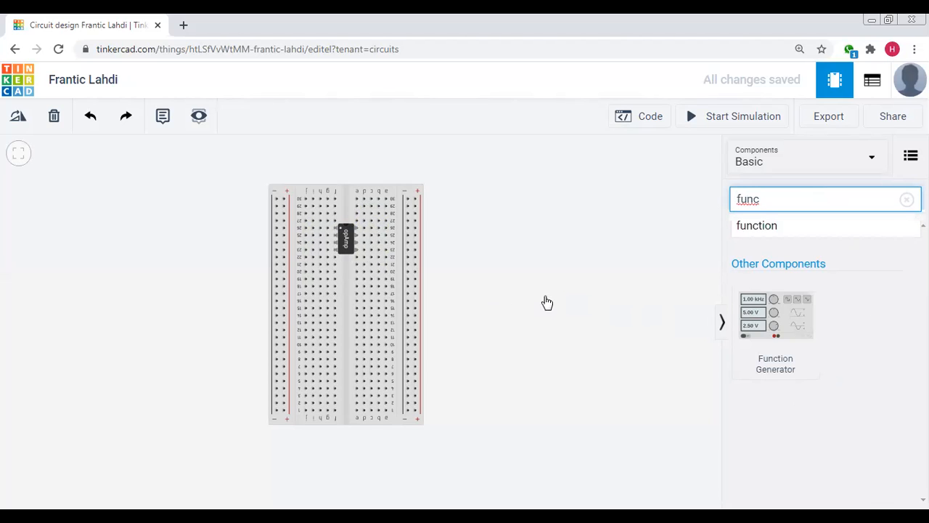
left_click_drag(202, 269, 141, 276)
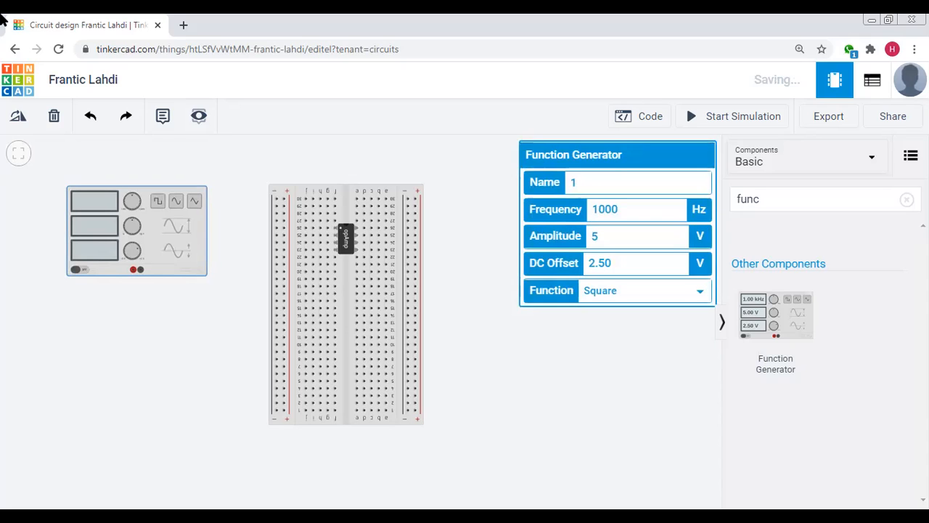
left_click(122, 351)
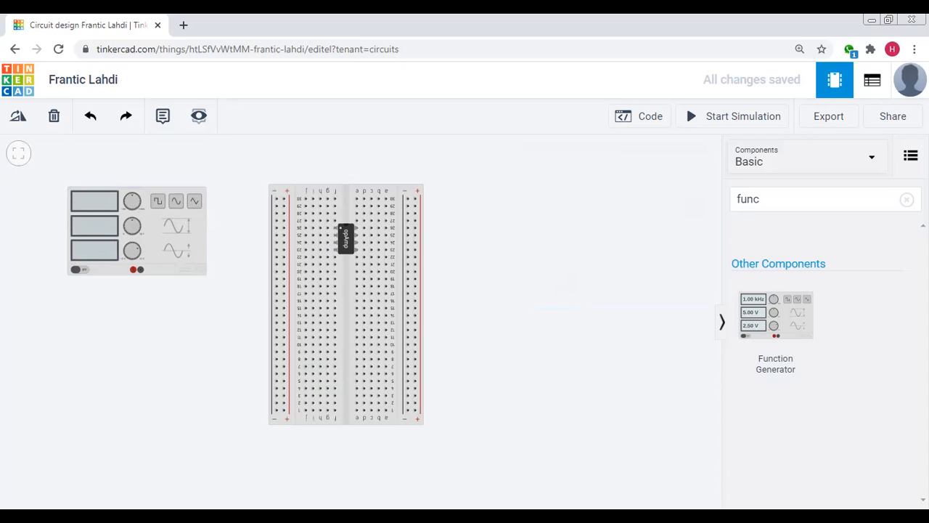
Wire the function generator's black terminal to the breadboard's left negative rail and colour the wire black
left_click(141, 271)
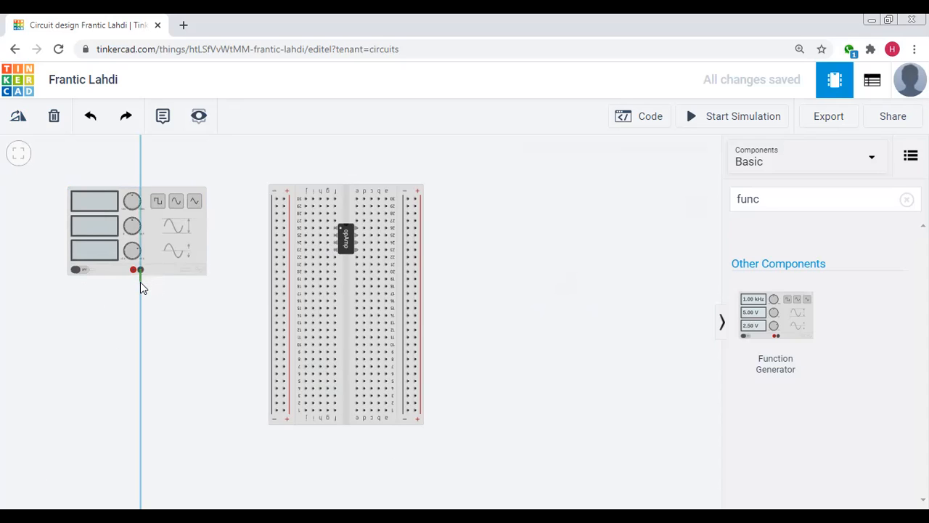
left_click(277, 280)
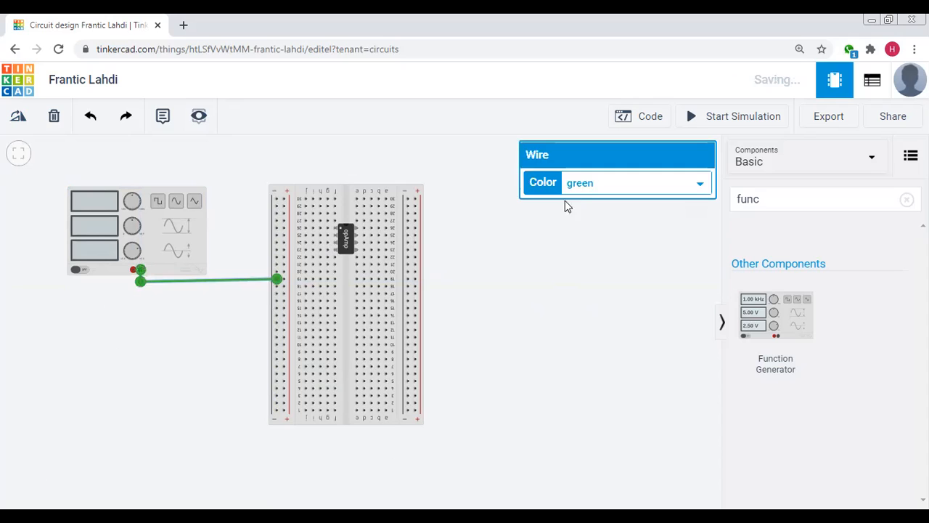
left_click(590, 186)
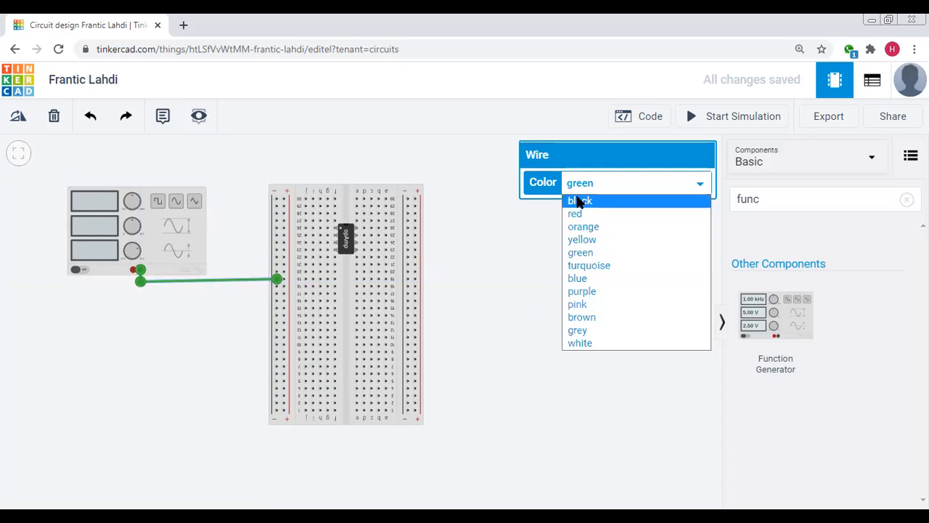
left_click(578, 201)
Wire the function generator's red terminal to the breadboard's left positive rail and colour the wire red
left_click(140, 294)
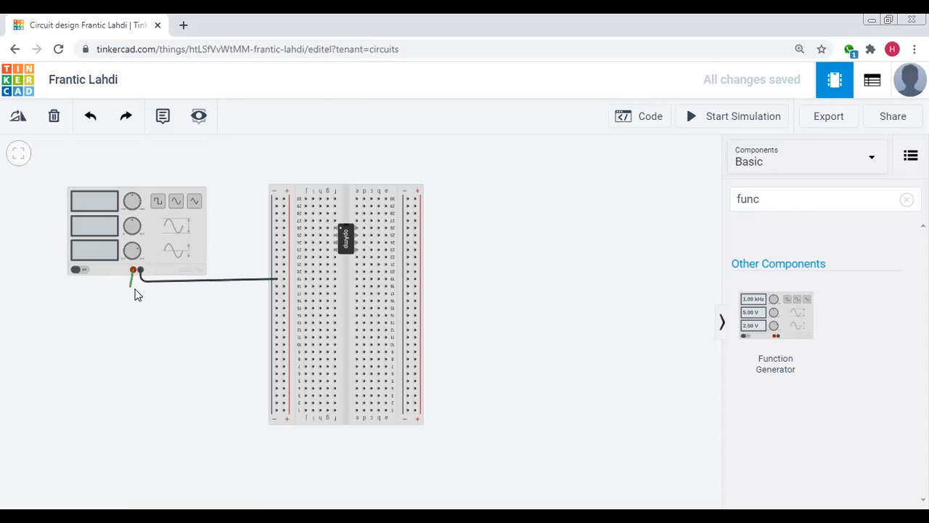
left_click(133, 293)
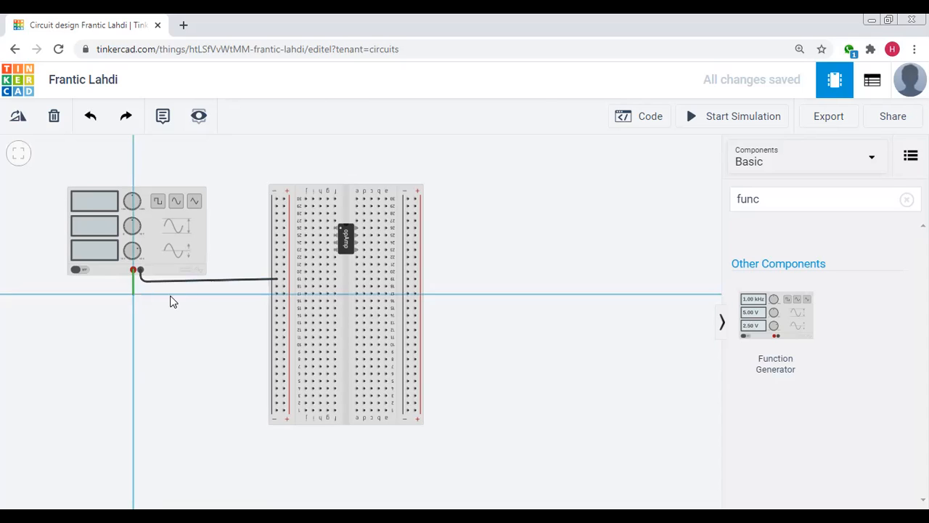
left_click(283, 294)
left_click(619, 184)
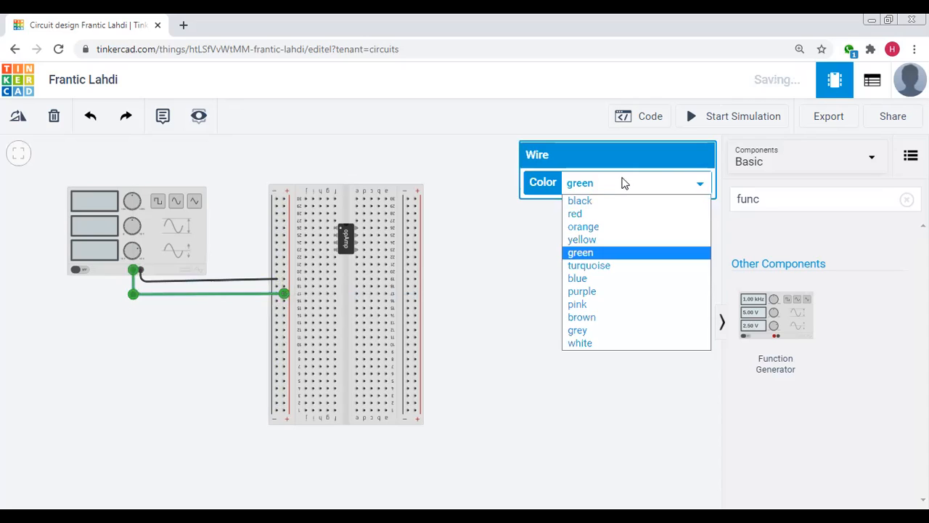
left_click(590, 218)
left_click(527, 297)
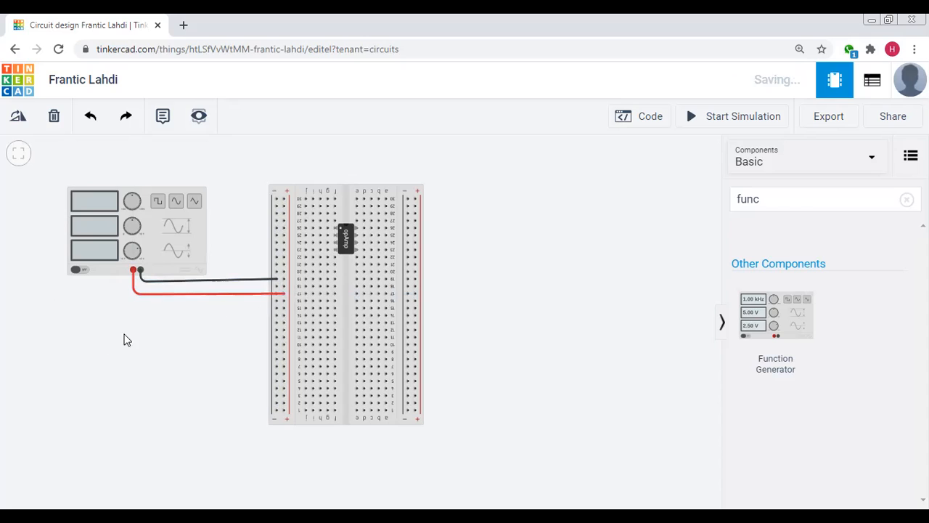
left_click_drag(285, 293, 277, 294)
Add a resistor beside the breadboard and rotate it to lie horizontally
left_click(907, 199)
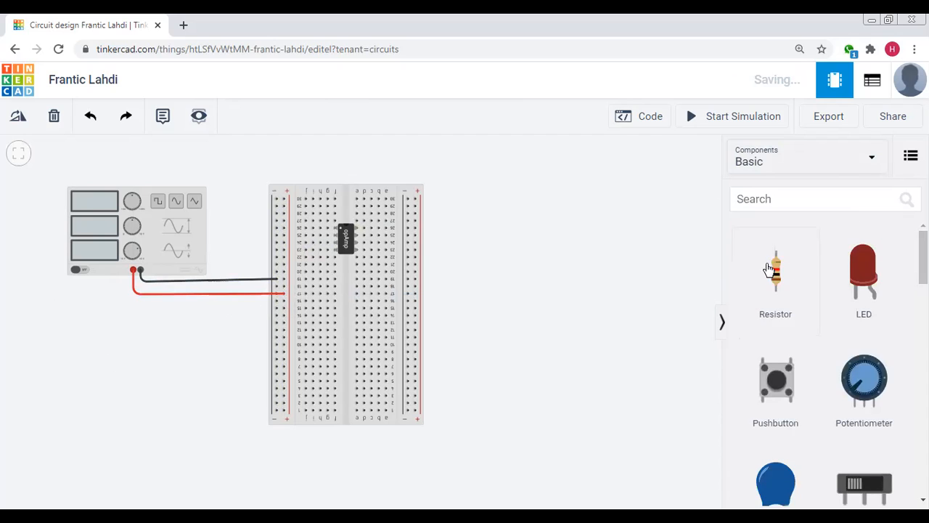
left_click_drag(749, 276, 514, 254)
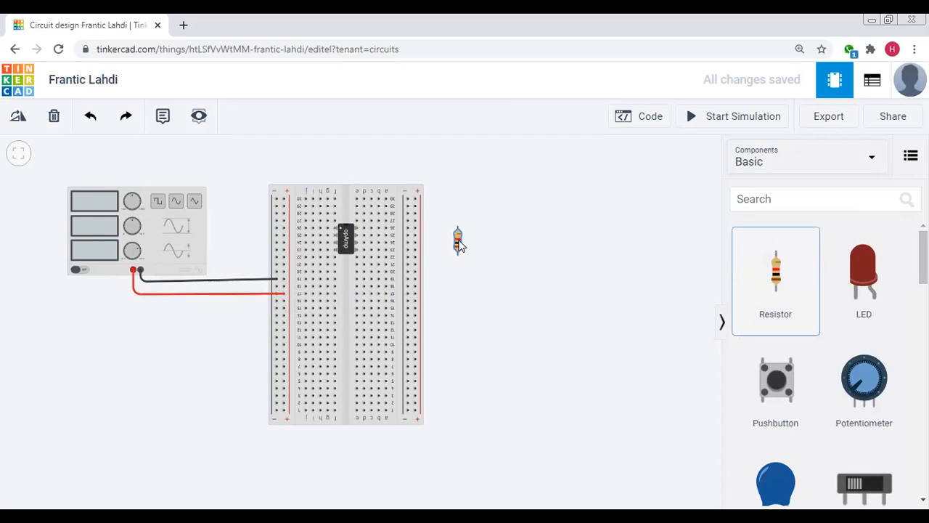
left_click(18, 118)
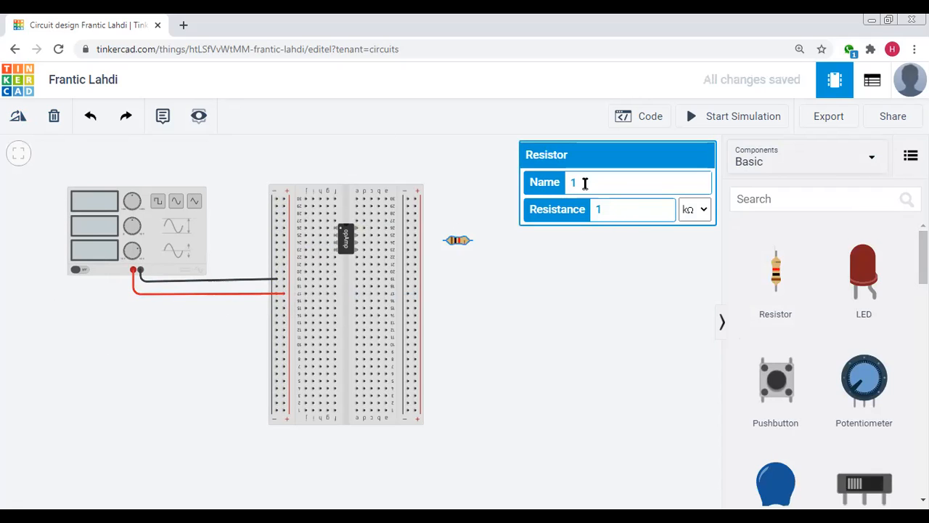
Name the horizontal resistor R1 and seat it between the left power rails and column j of row 25
left_click(568, 183)
type("R")
left_click(549, 321)
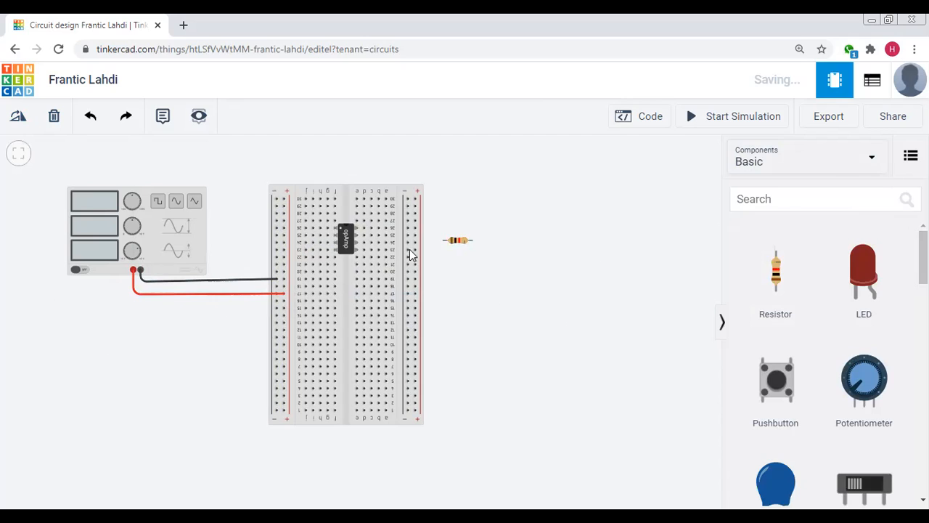
left_click_drag(458, 241, 292, 241)
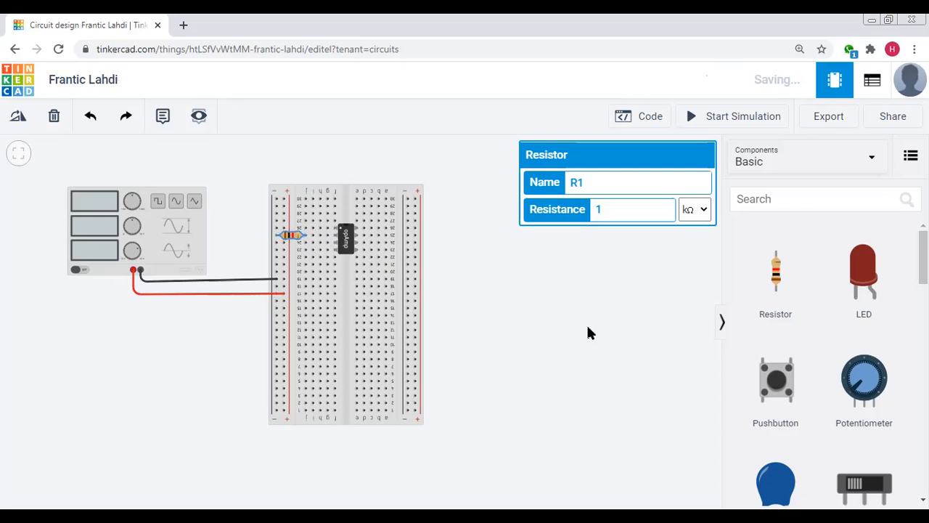
left_click(575, 330)
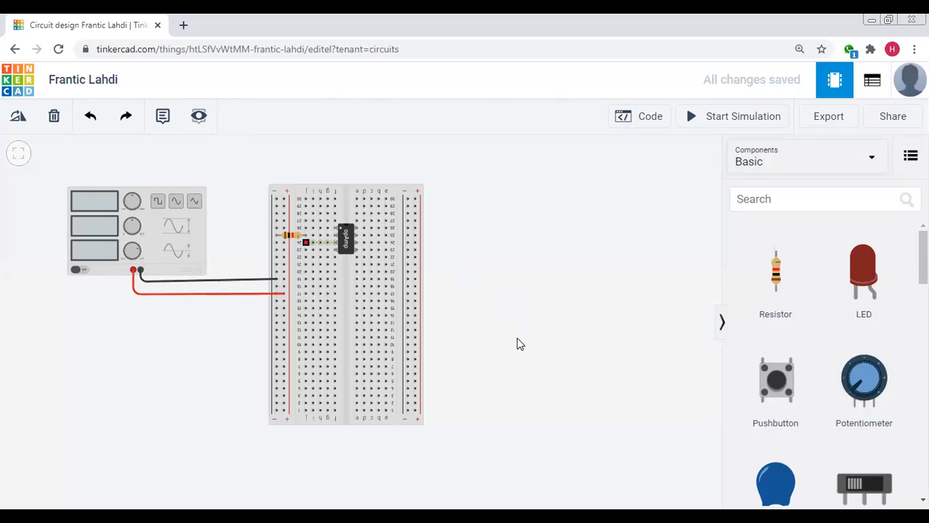
Add a second resistor beside the breadboard, set its resistance to 10 kΩ and name it Rf
left_click(779, 276)
left_click(521, 247)
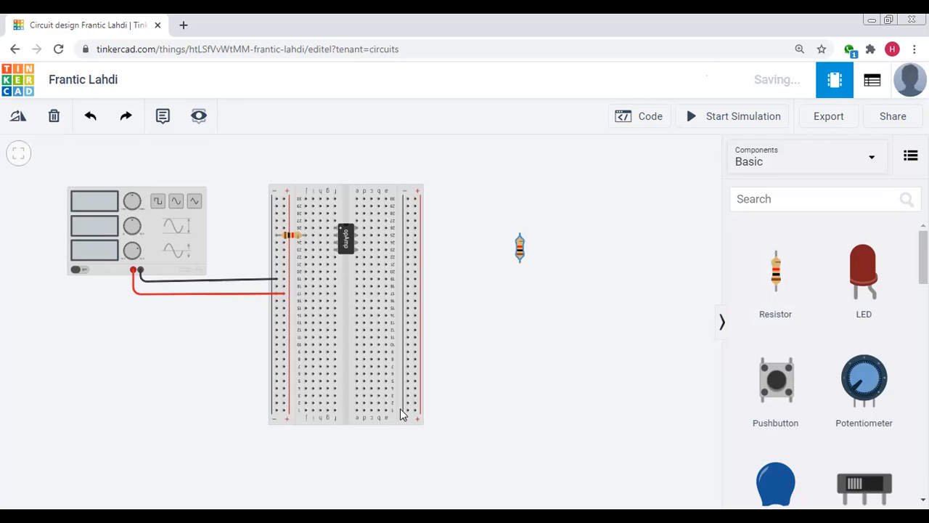
left_click(626, 208)
type("0")
left_click(552, 184)
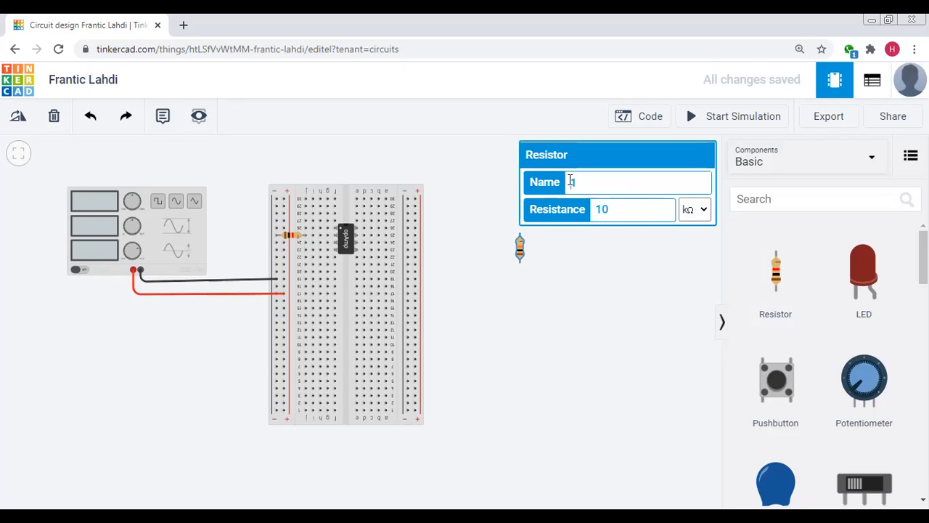
key("BackSpace")
type("Rf")
left_click(453, 257)
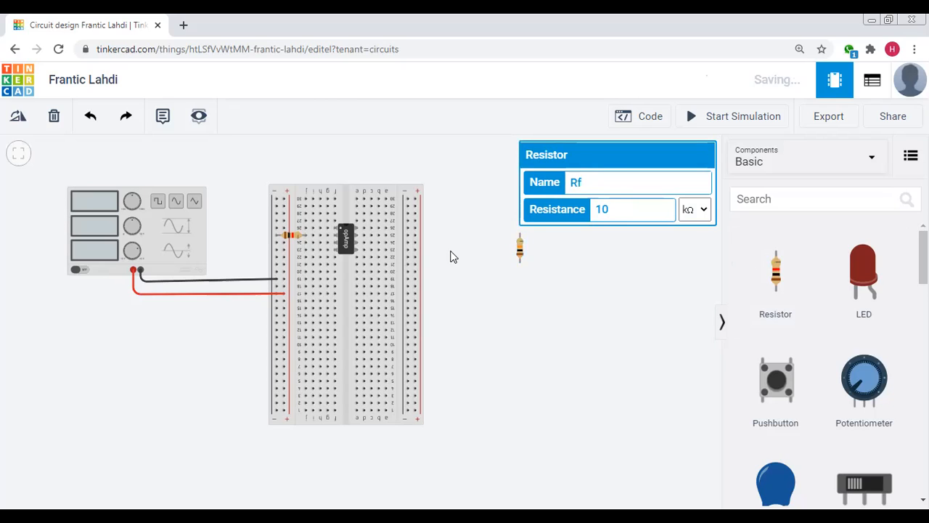
Seat resistor Rf vertically in column c of the breadboard, spanning rows 24 to 28
left_click(520, 251)
left_click_drag(520, 250, 376, 236)
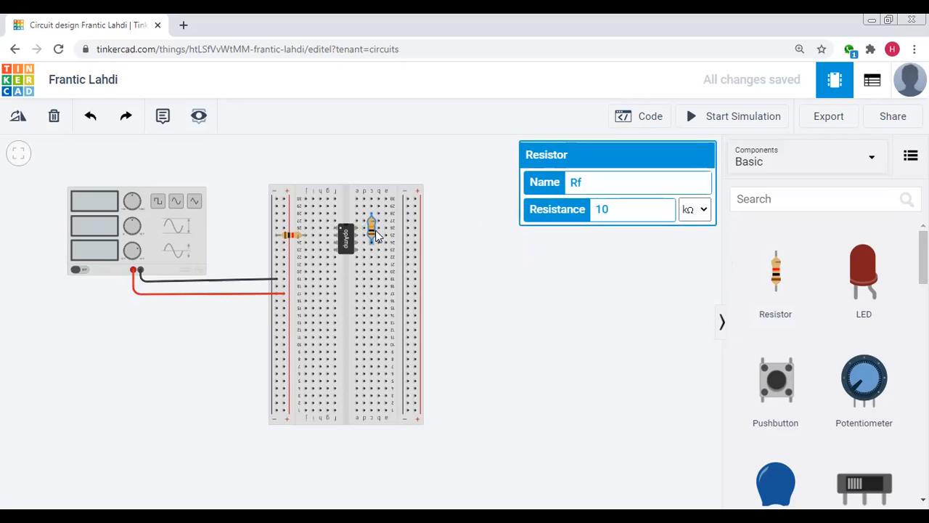
left_click(525, 311)
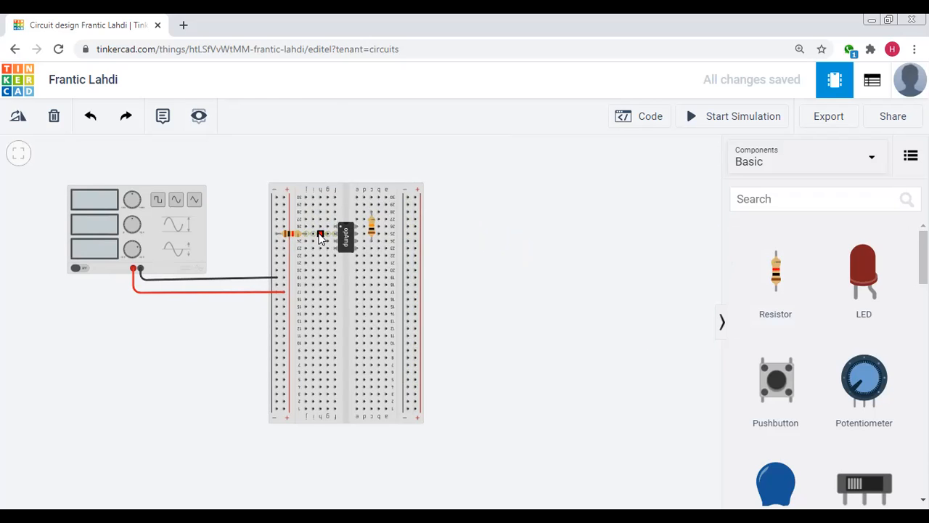
Run a green wire from column h of row 25 over the op-amp to column e of row 28, joining R1 and Rf
left_click(321, 236)
left_click(327, 218)
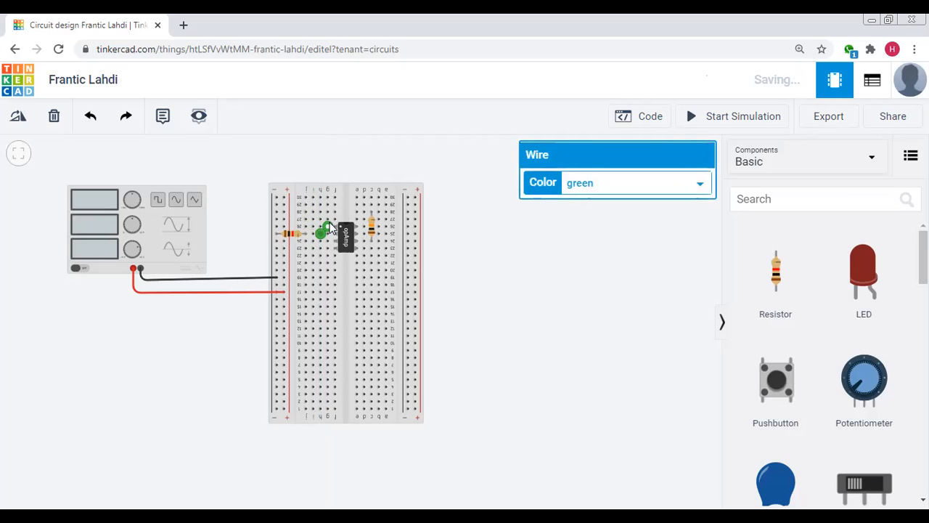
left_click_drag(331, 223, 336, 218)
left_click_drag(340, 220, 357, 210)
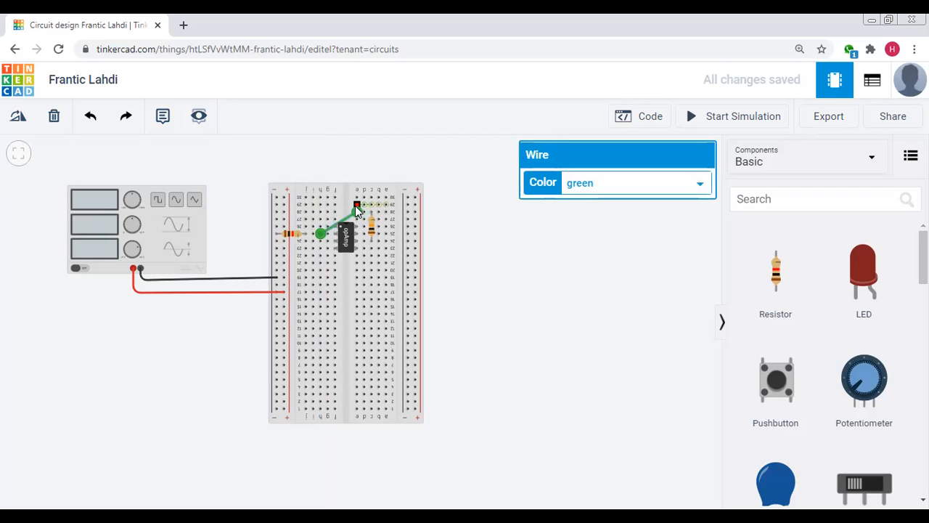
left_click(482, 299)
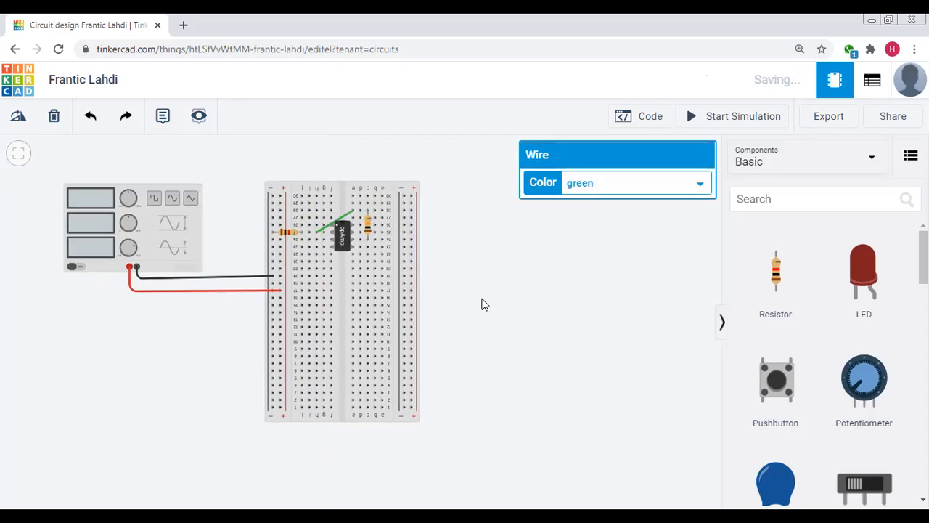
Delete the green wire that crosses over the op-amp between row 25 and row 28
left_click(343, 220)
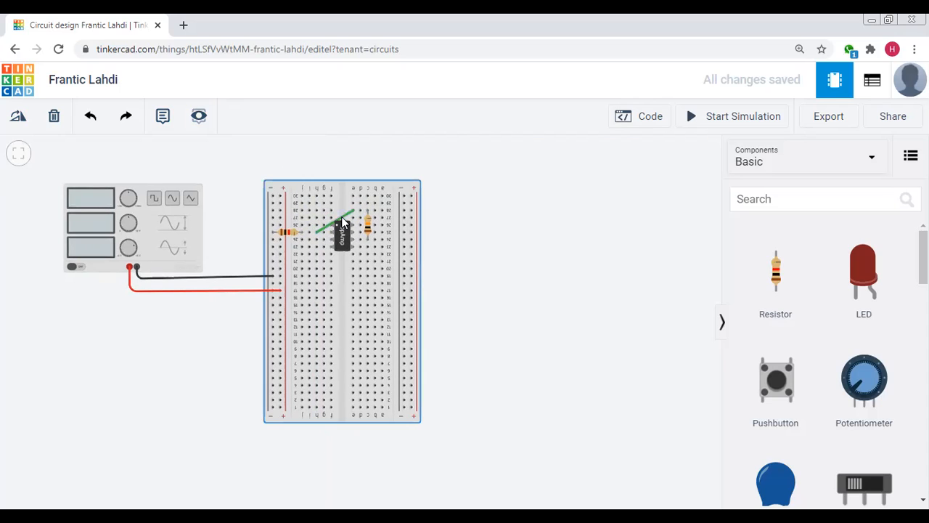
left_click(341, 216)
left_click(54, 116)
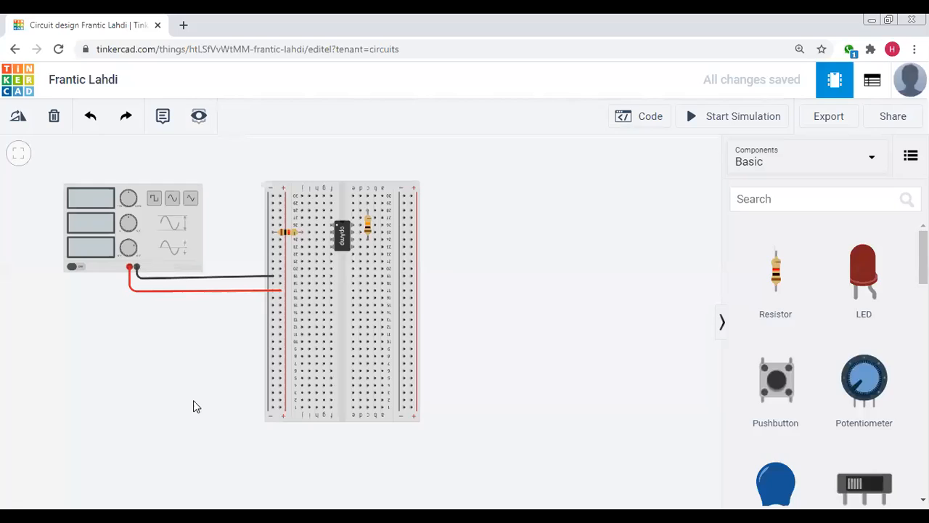
Run a bent orange wire from column i of row 25 around the op-amp to column e of row 28
left_click(311, 234)
left_click(313, 217)
left_click(354, 211)
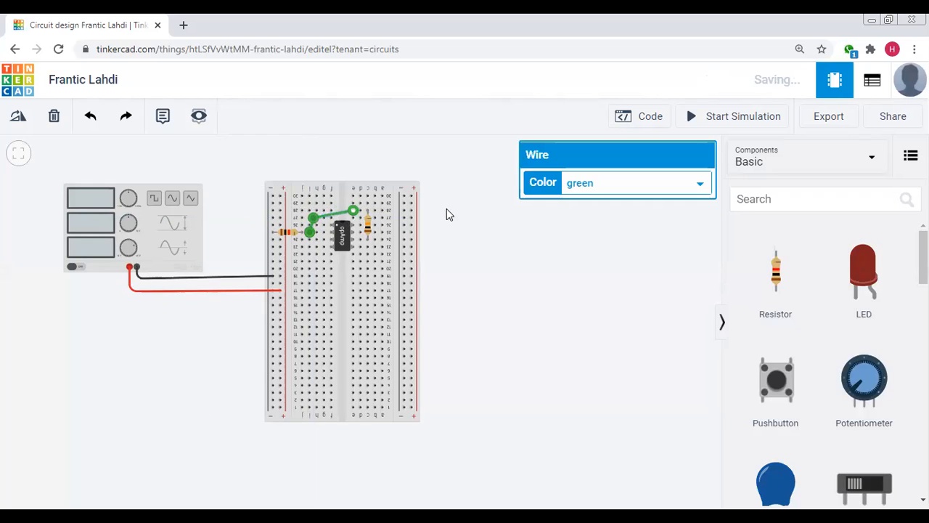
left_click(630, 183)
left_click(585, 226)
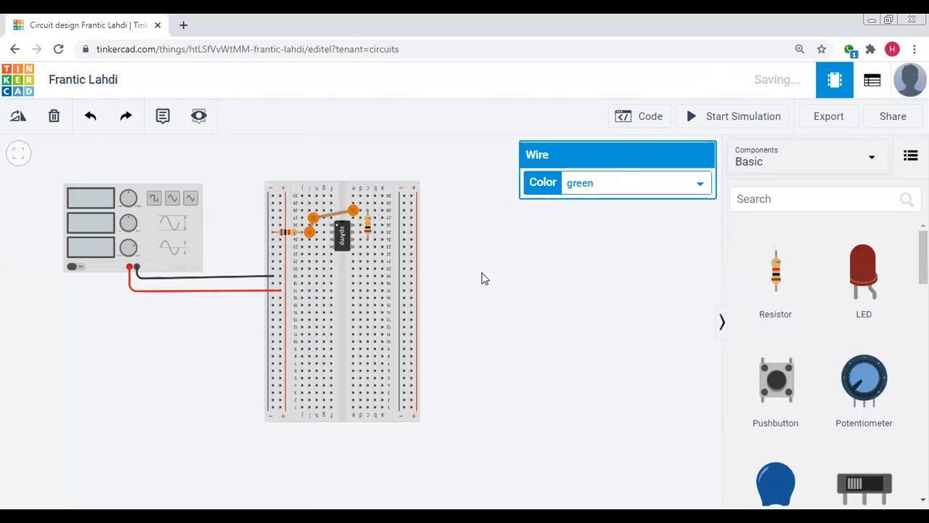
left_click(514, 273)
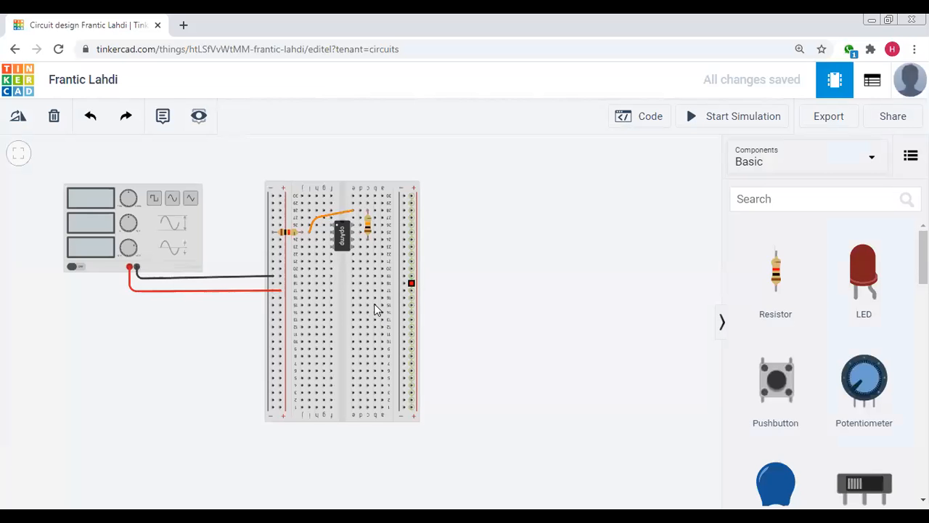
Connect column j of row 24 to the left positive rail with a red wire
left_click(302, 239)
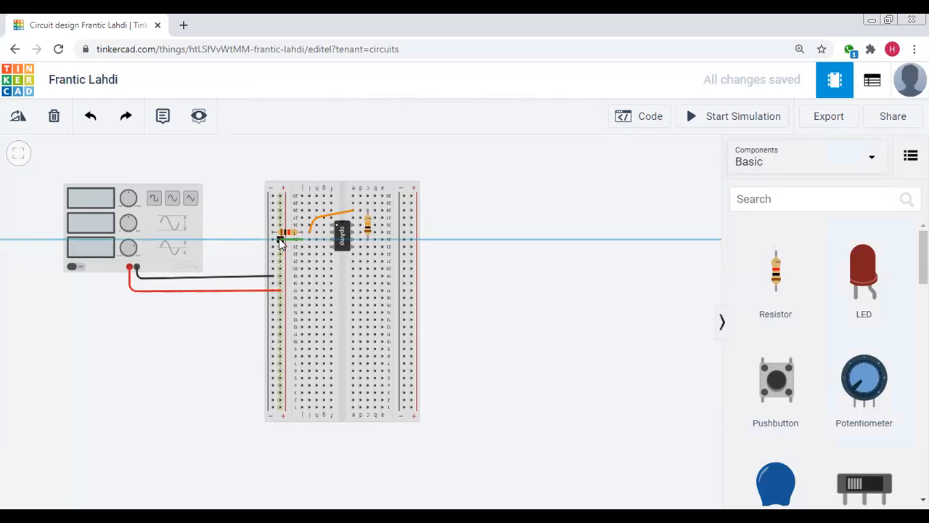
left_click(280, 242)
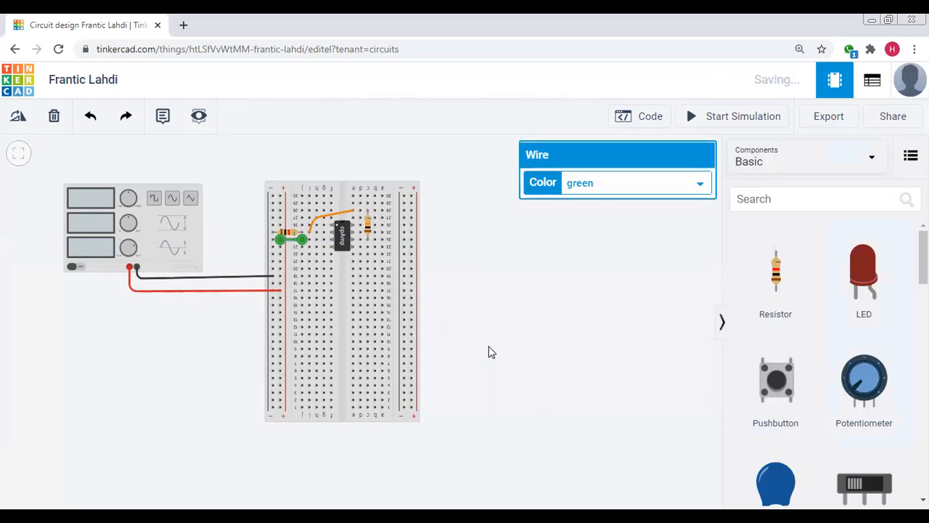
left_click(626, 182)
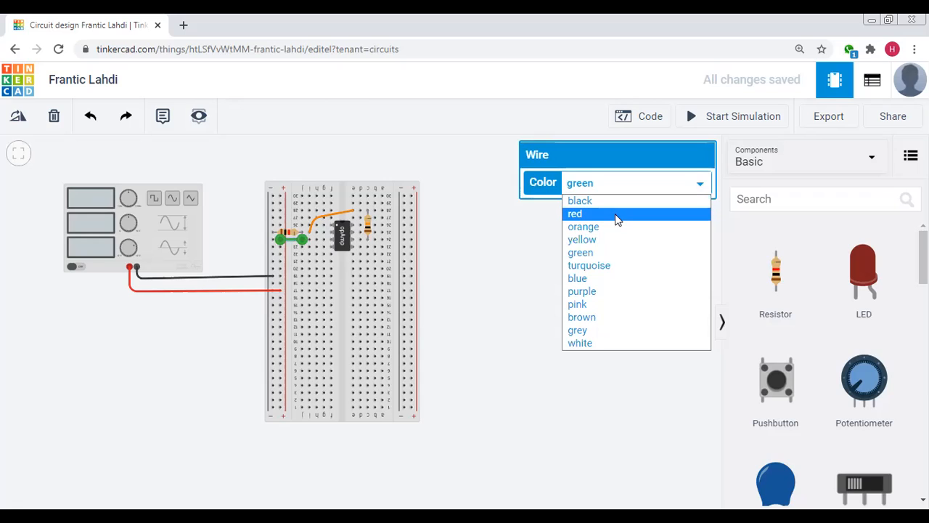
left_click(597, 217)
left_click(618, 323)
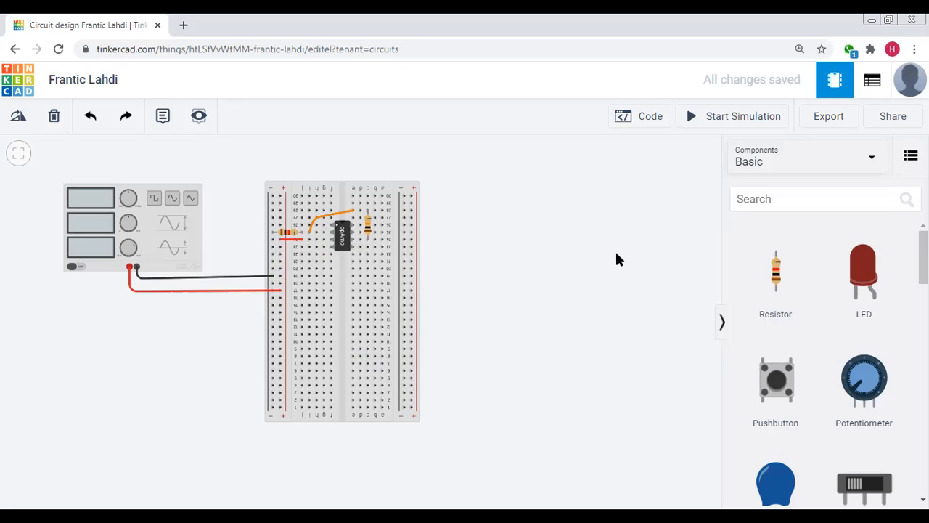
Search the components for "power su" and place a Power Supply below the function generator
left_click(850, 199)
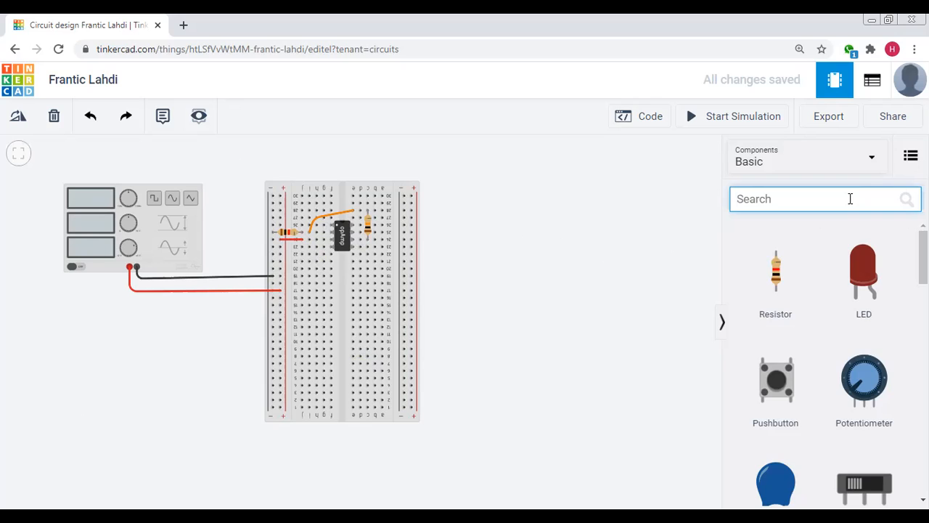
type("powe")
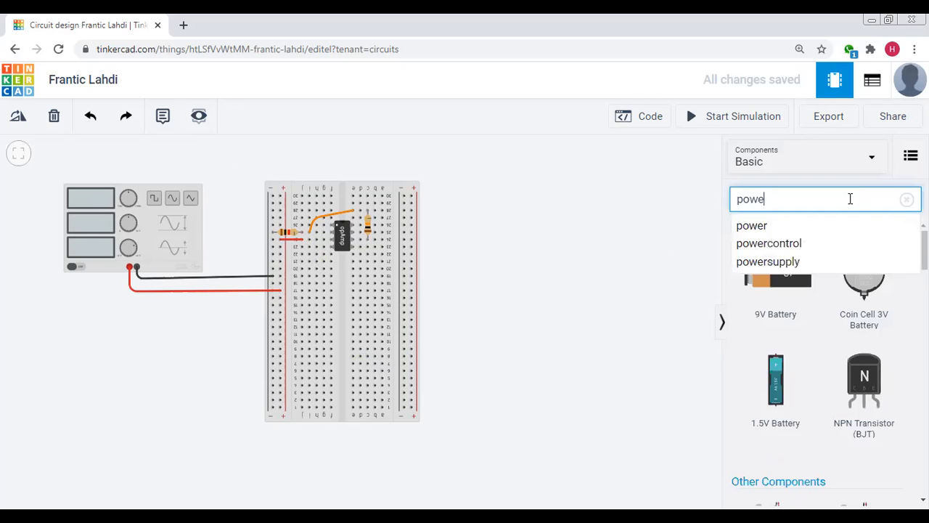
type("r su")
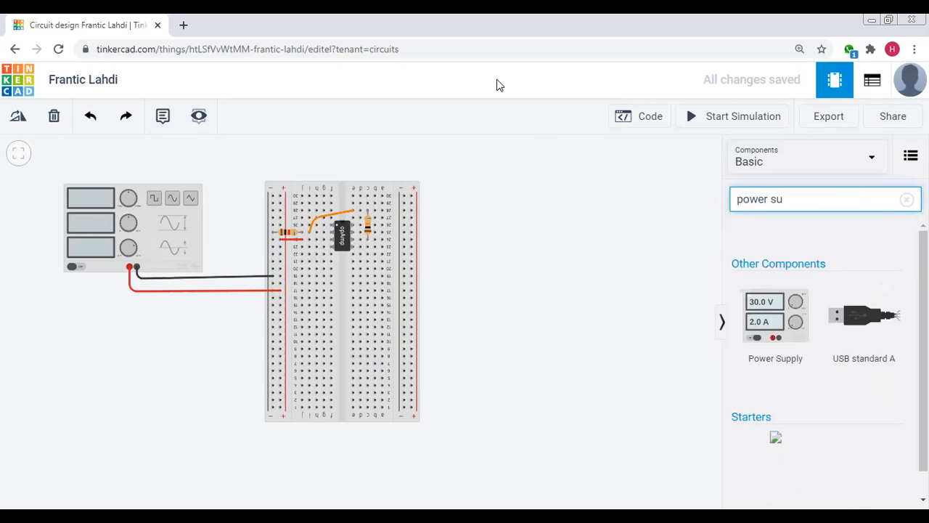
left_click_drag(775, 320, 112, 355)
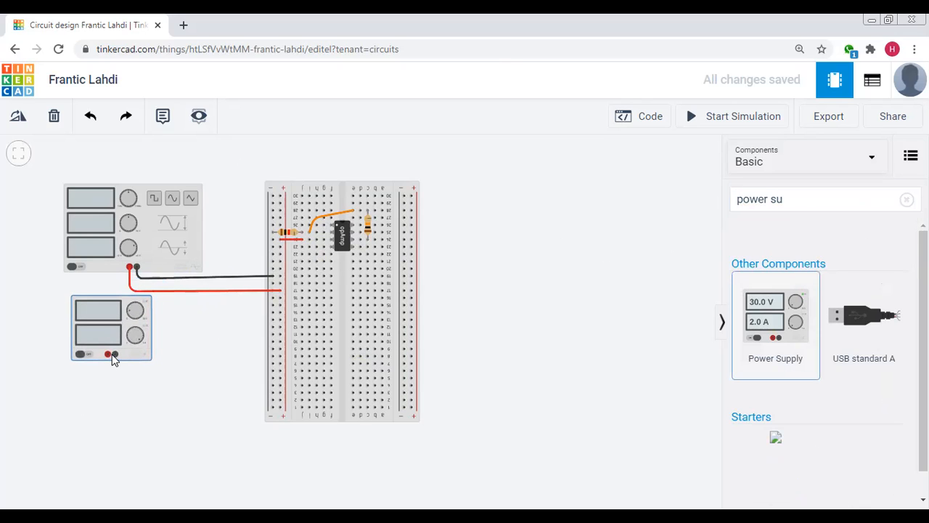
left_click(201, 362)
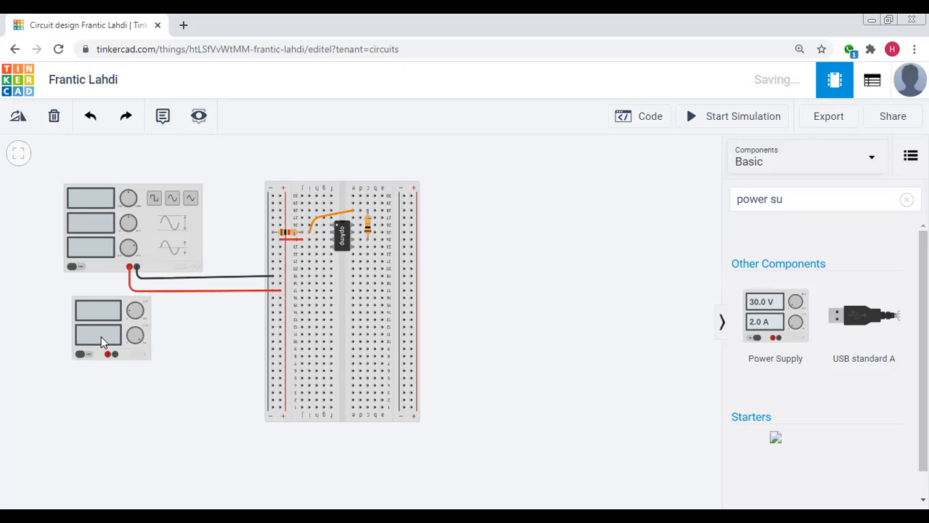
Route a black wire from the power supply's negative terminal to column j of row 23 on the breadboard
left_click(115, 354)
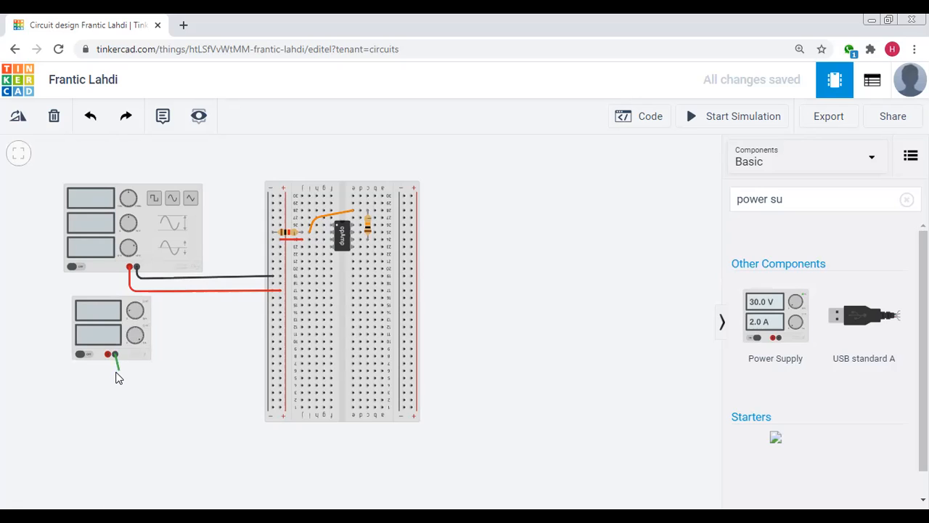
left_click(115, 373)
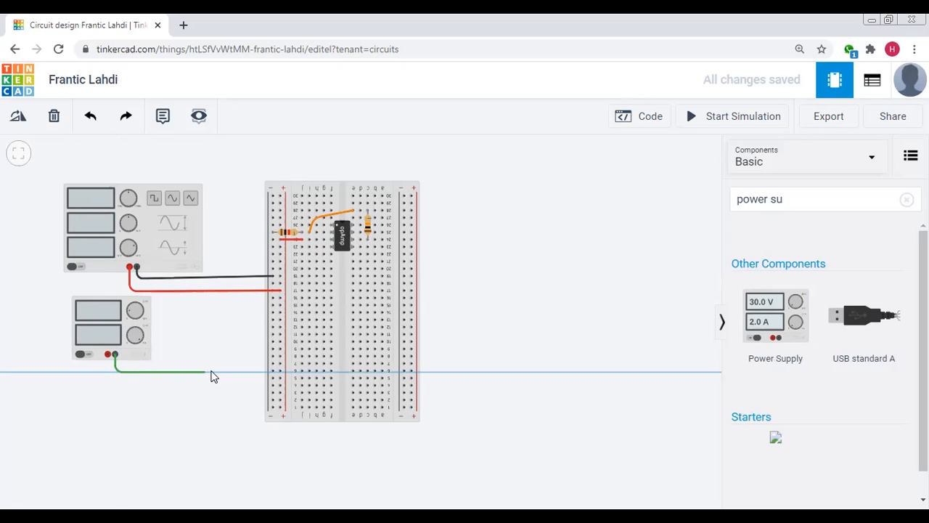
left_click(249, 372)
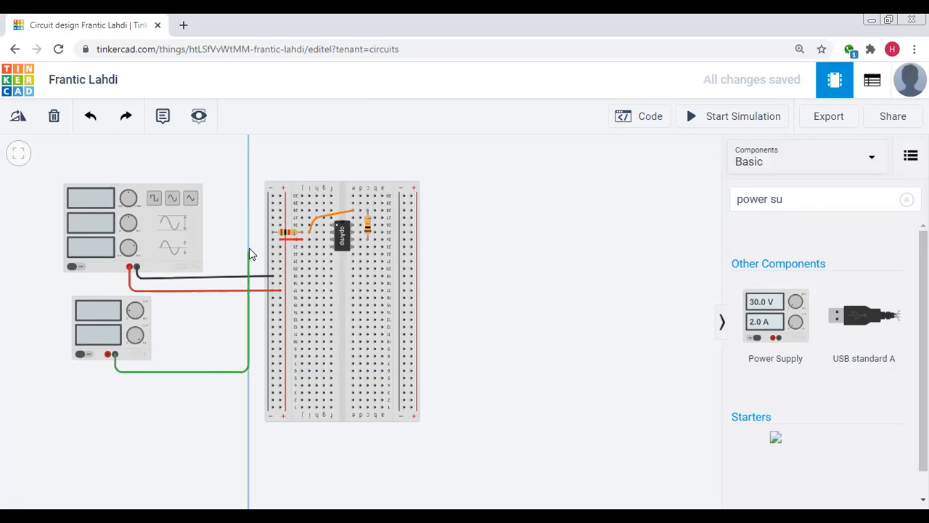
left_click(249, 249)
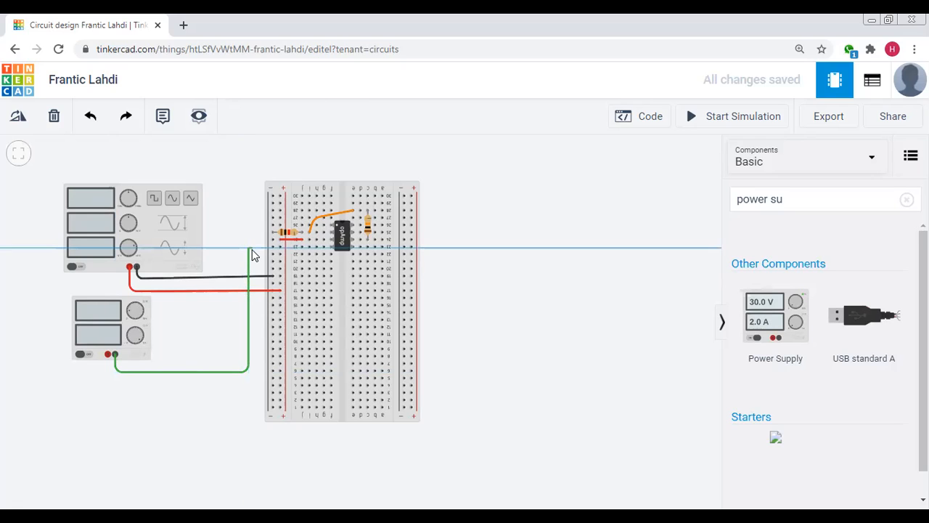
left_click(302, 247)
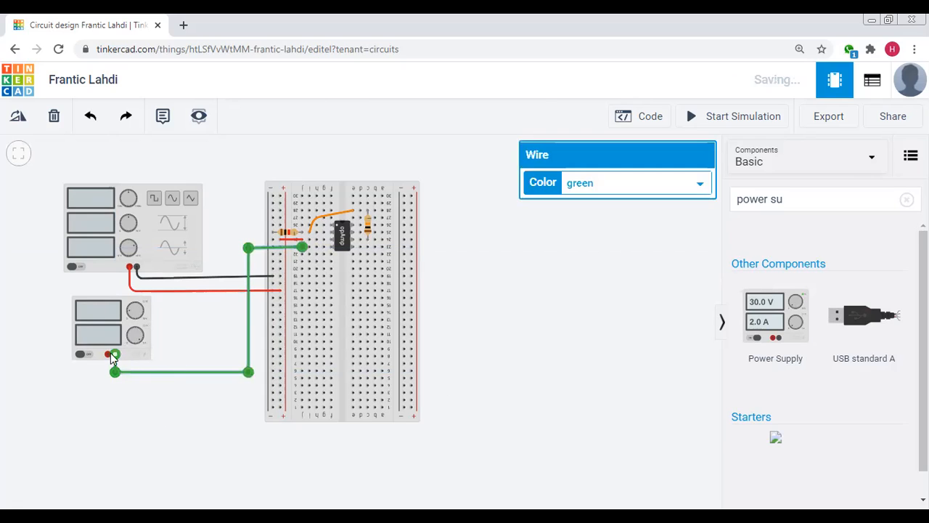
left_click(617, 174)
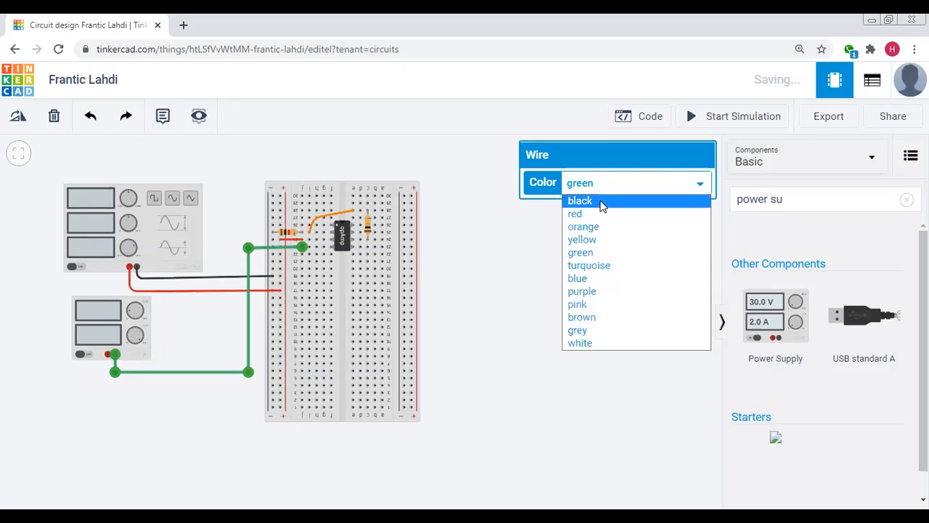
left_click(581, 202)
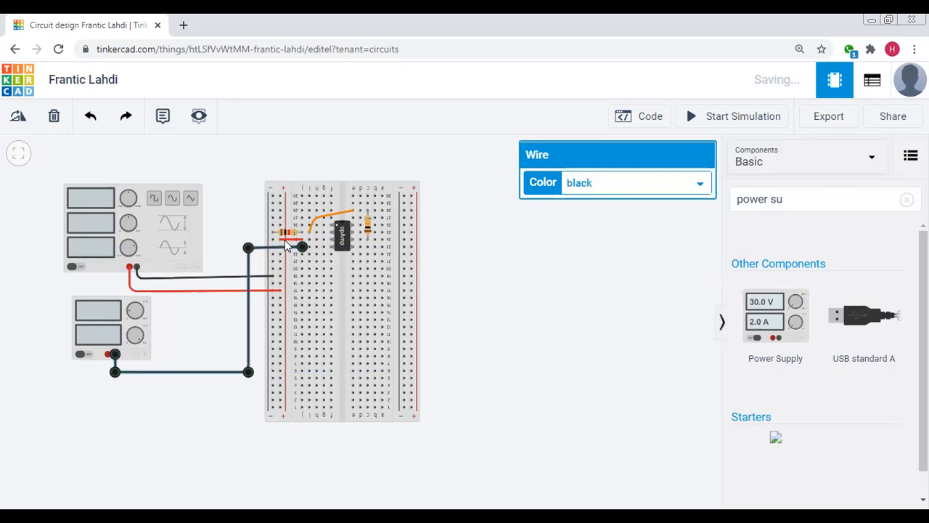
left_click(118, 408)
Route a red wire from the power supply's positive terminal to the breadboard's left negative rail at row 5
left_click(104, 355)
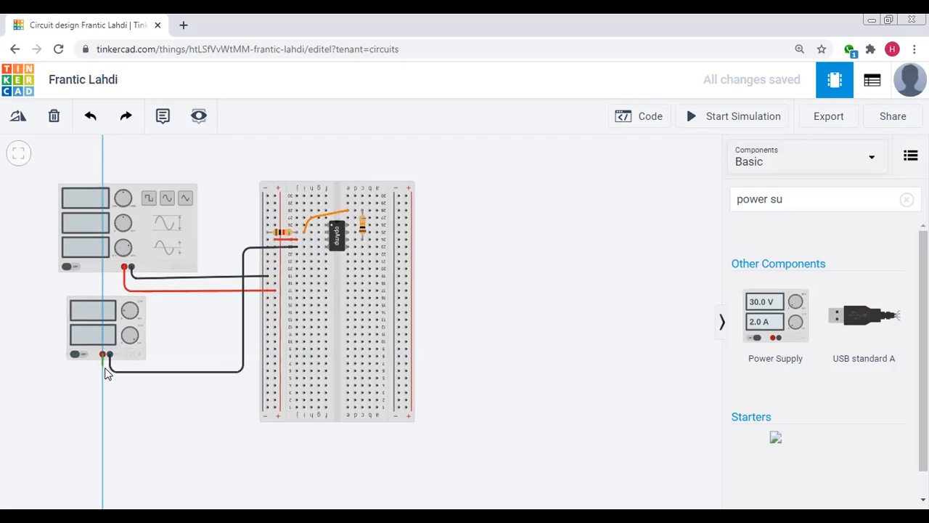
left_click(106, 379)
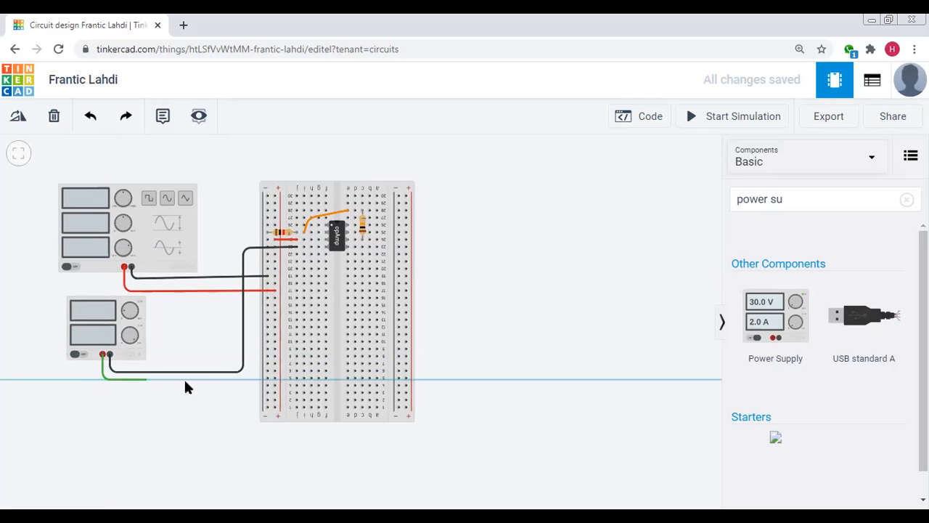
left_click(266, 380)
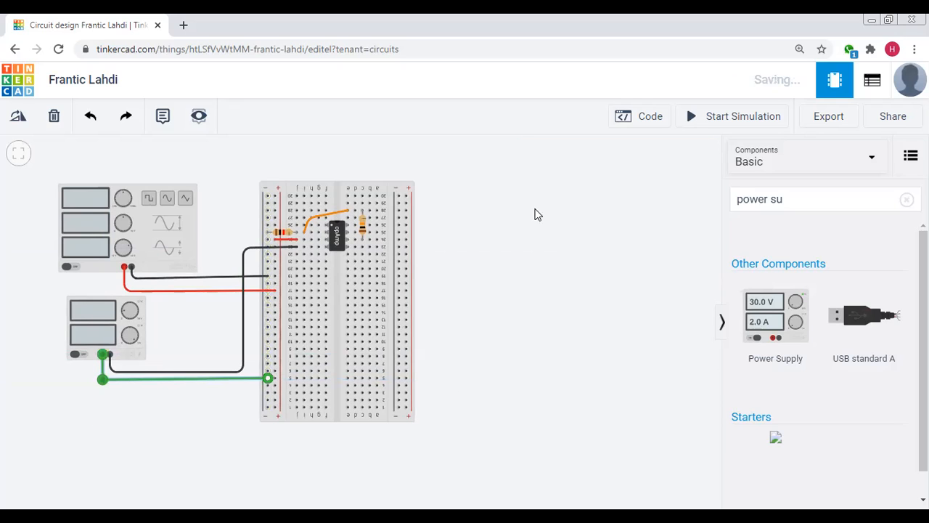
left_click(607, 182)
left_click(581, 213)
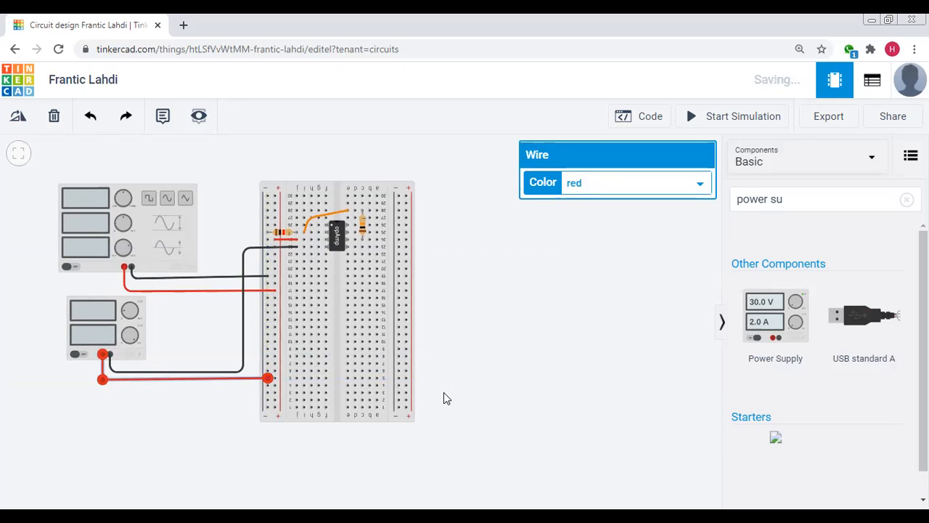
left_click(444, 392)
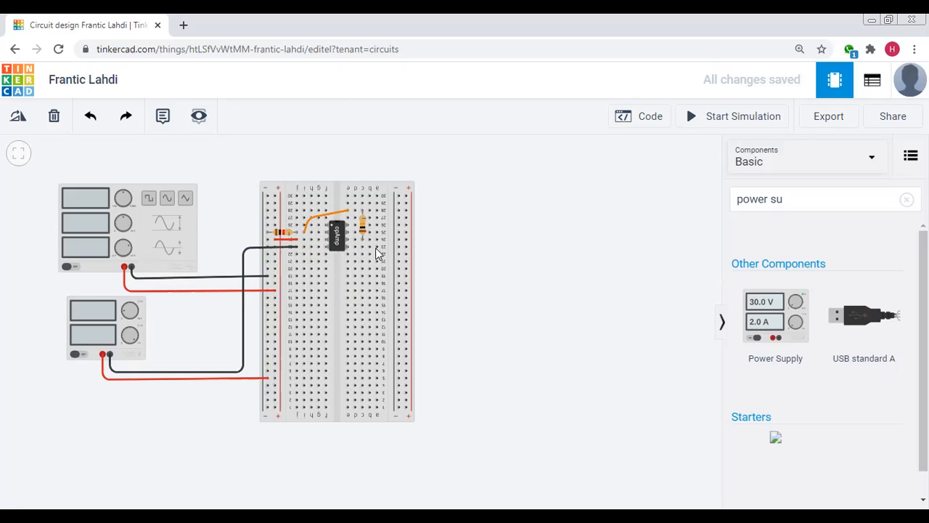
Place a second Power Supply to the right of the breadboard
left_click(777, 318)
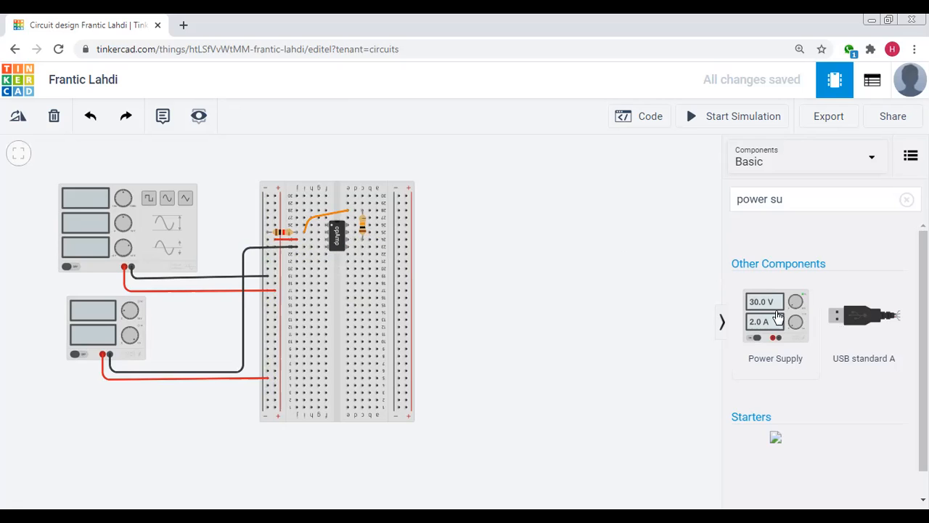
left_click(487, 282)
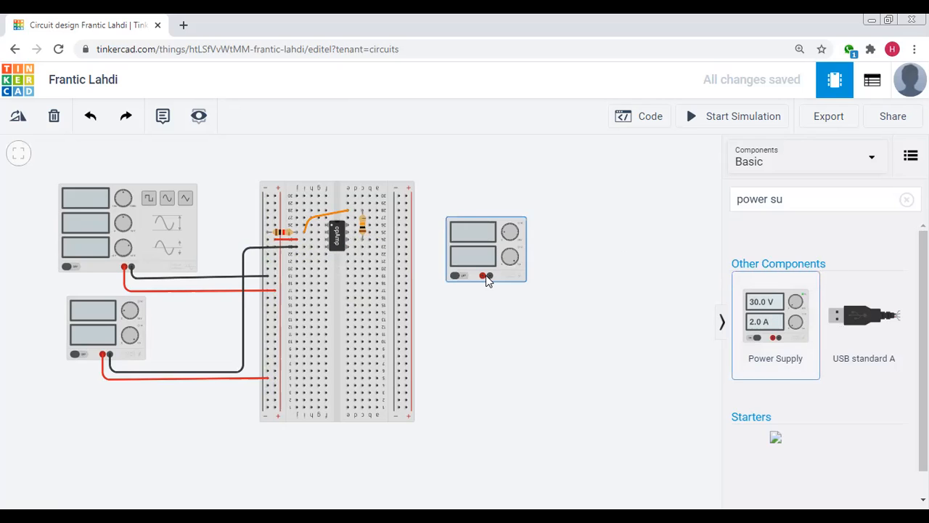
left_click(570, 315)
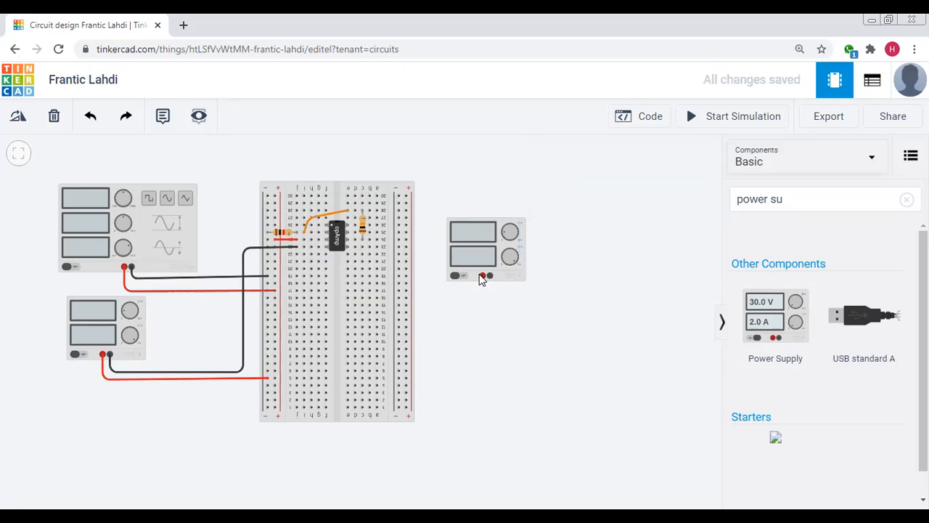
Route a red wire from the second power supply's positive terminal to column a of row 25
left_click(483, 276)
left_click(482, 292)
left_click(435, 291)
left_click(435, 237)
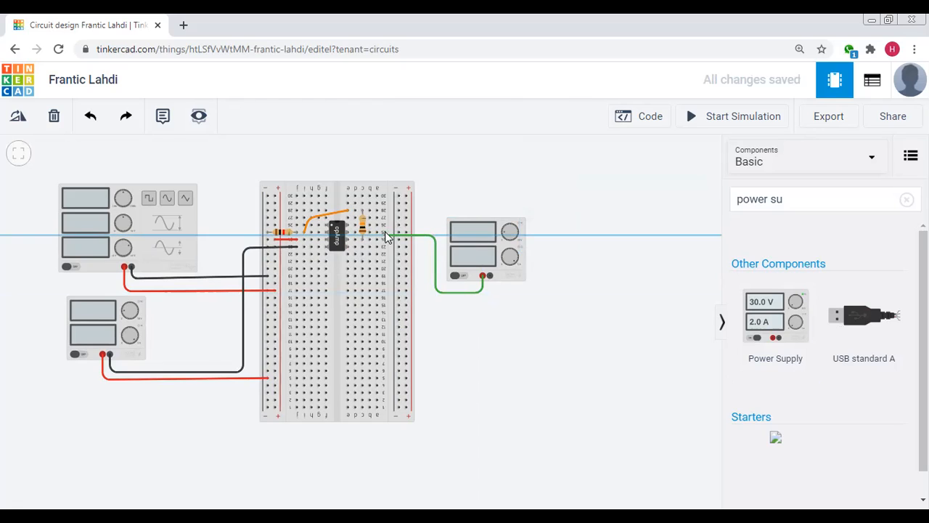
left_click(378, 232)
left_click(378, 232)
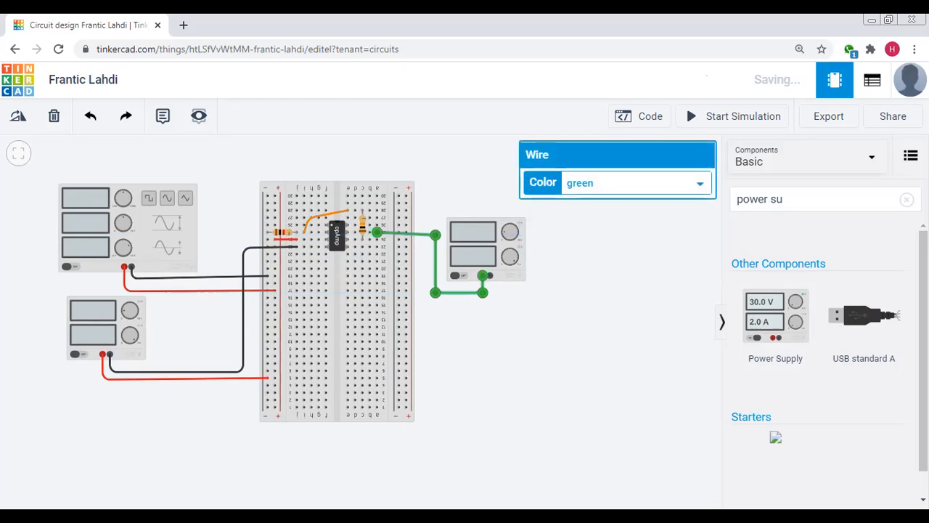
left_click(602, 184)
left_click(590, 215)
left_click(489, 311)
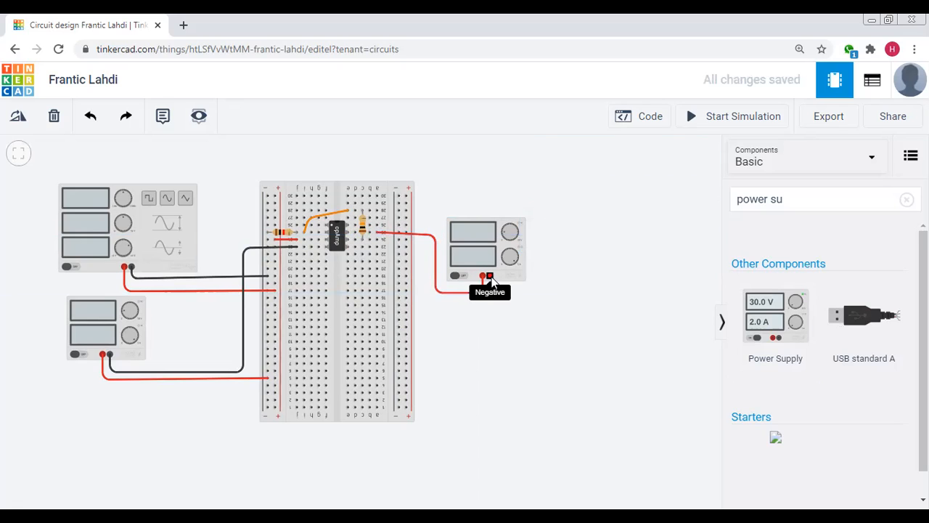
Route a black wire from the second power supply's negative terminal to the breadboard's right negative rail near row 16
left_click(491, 278)
left_click(488, 300)
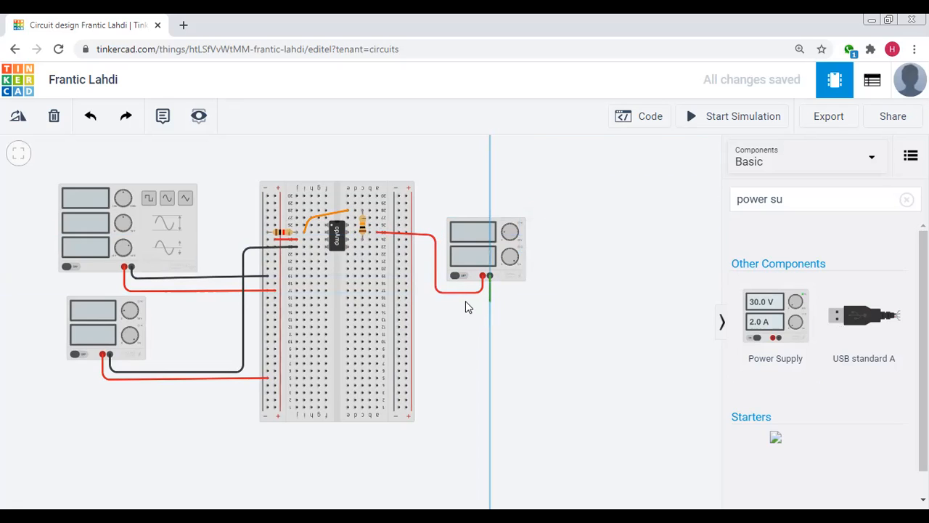
left_click(399, 299)
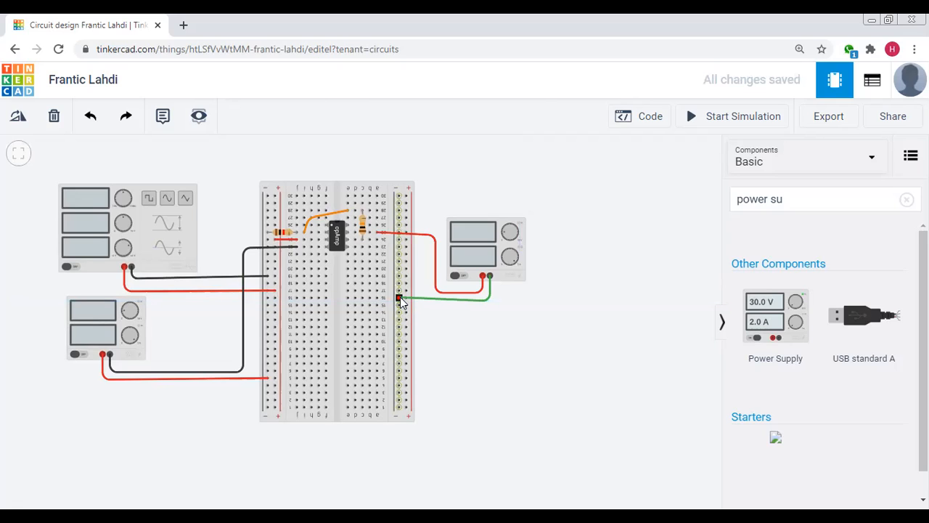
left_click(400, 296)
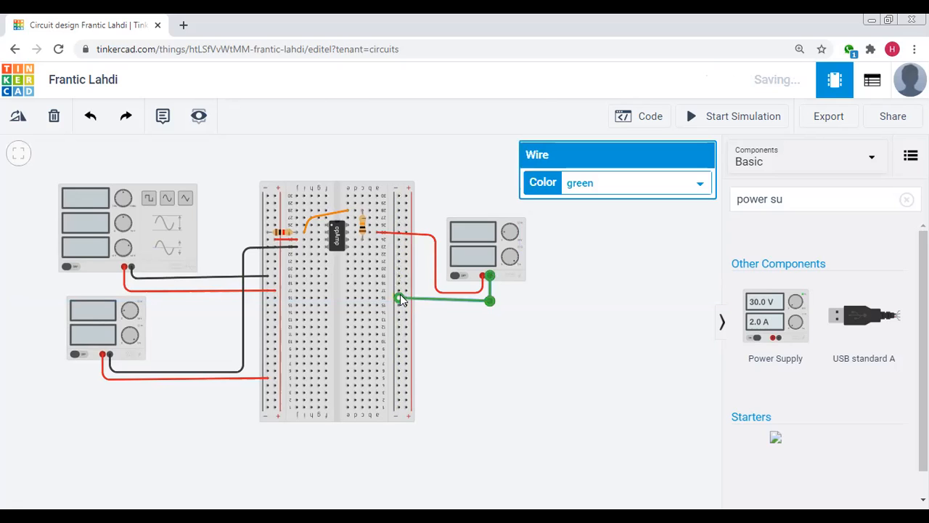
left_click(657, 180)
left_click(642, 209)
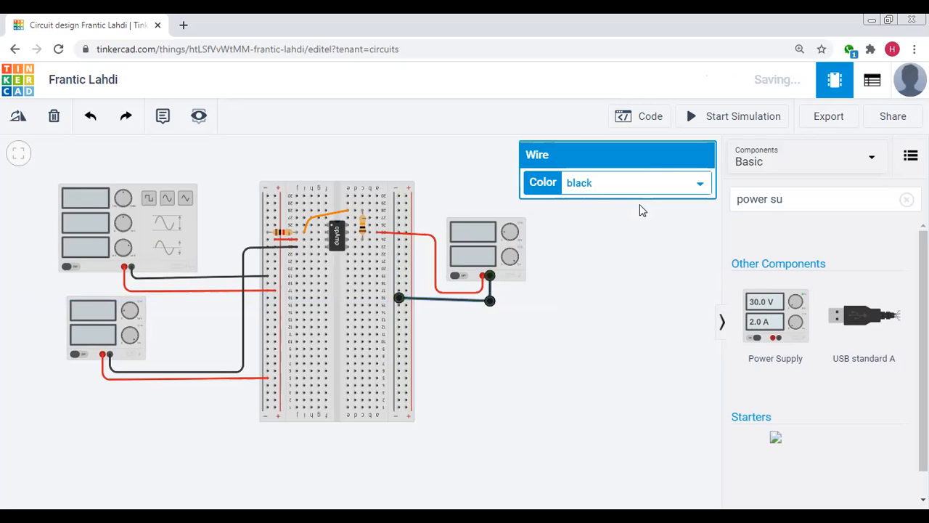
left_click(581, 350)
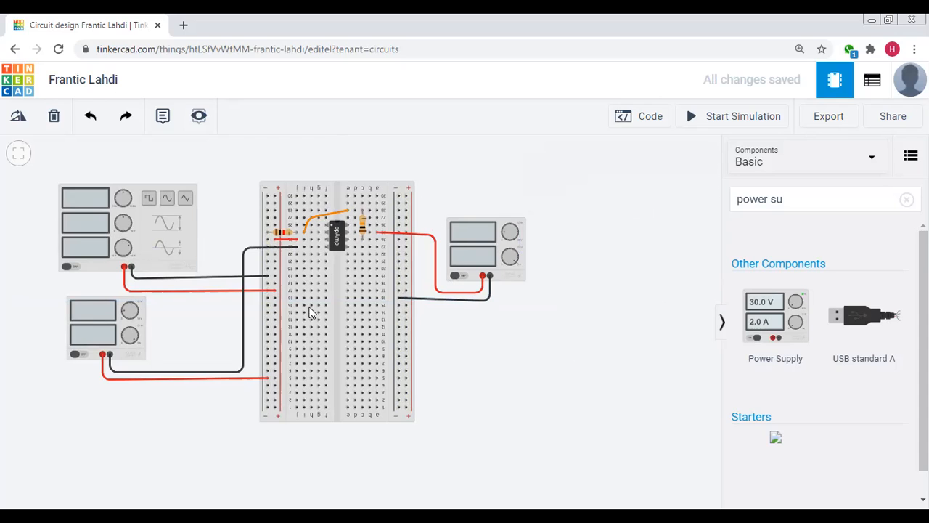
Link the breadboard's left and right negative rails with a black wire routed around its lower edge at row 1
left_click_drag(594, 252, 598, 264)
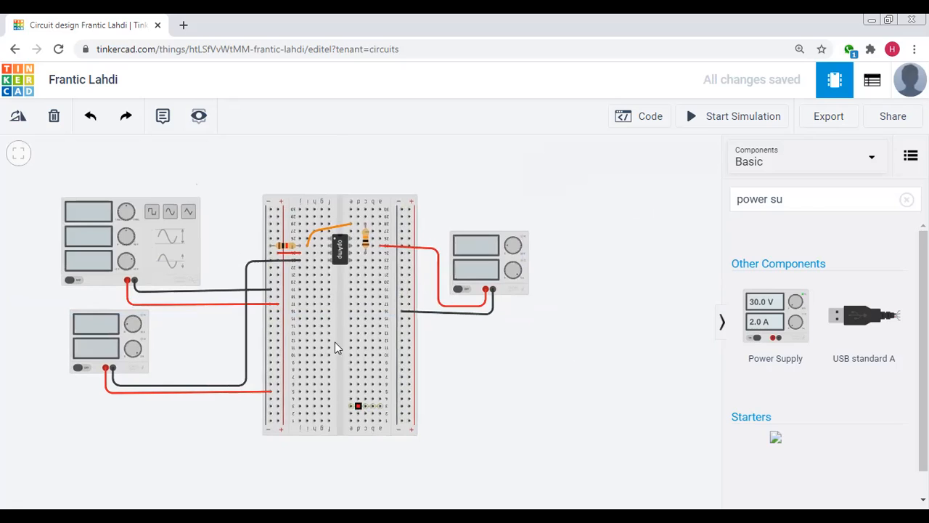
left_click(267, 438)
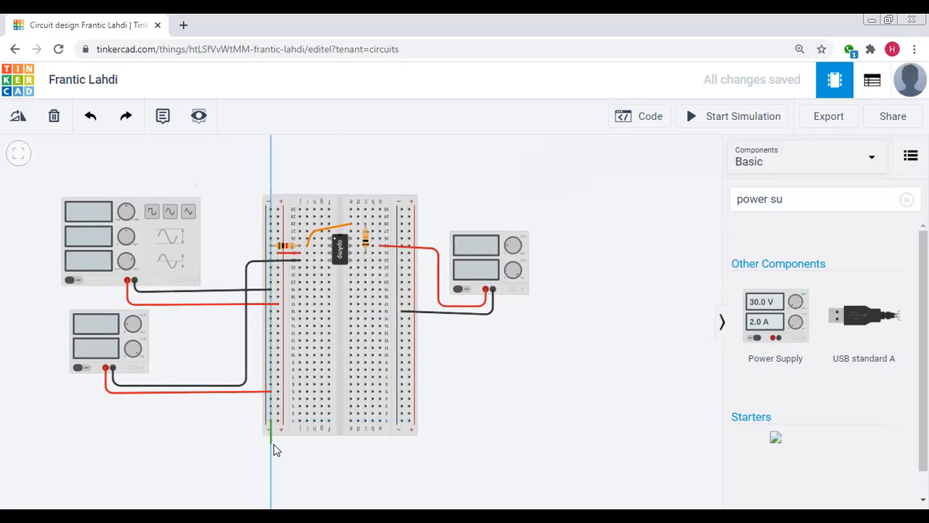
left_click(273, 443)
left_click(400, 442)
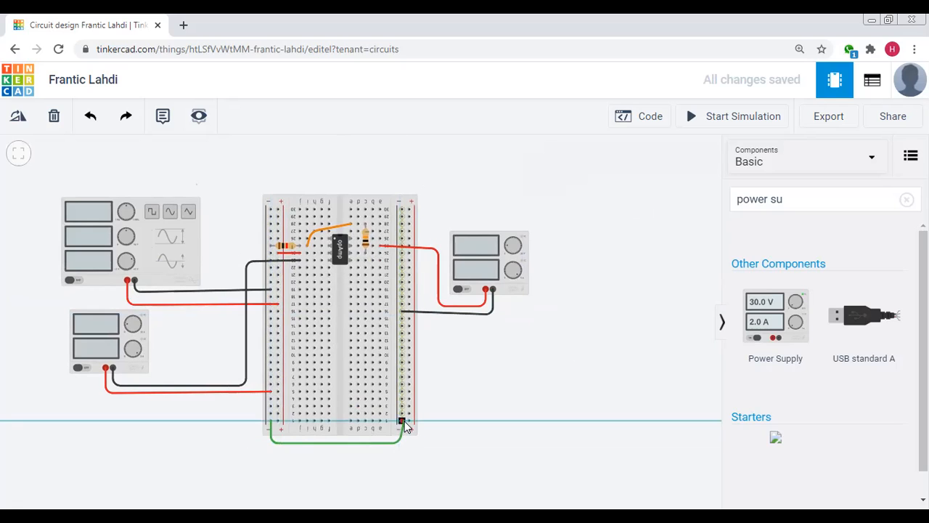
left_click(402, 421)
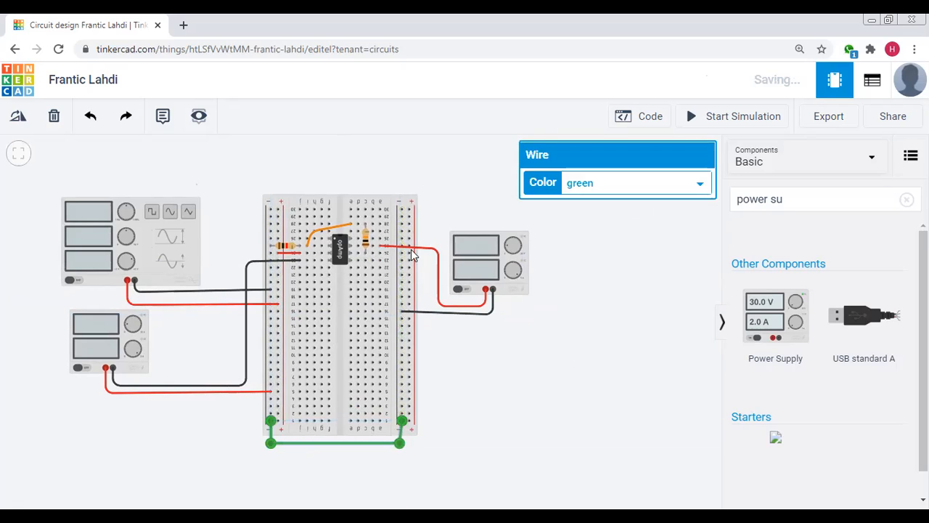
left_click(594, 187)
left_click(592, 204)
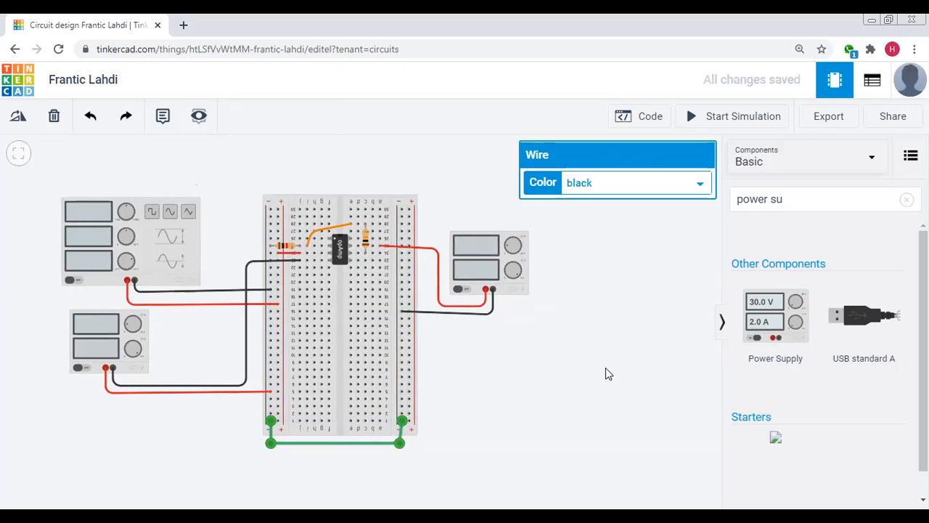
left_click(587, 359)
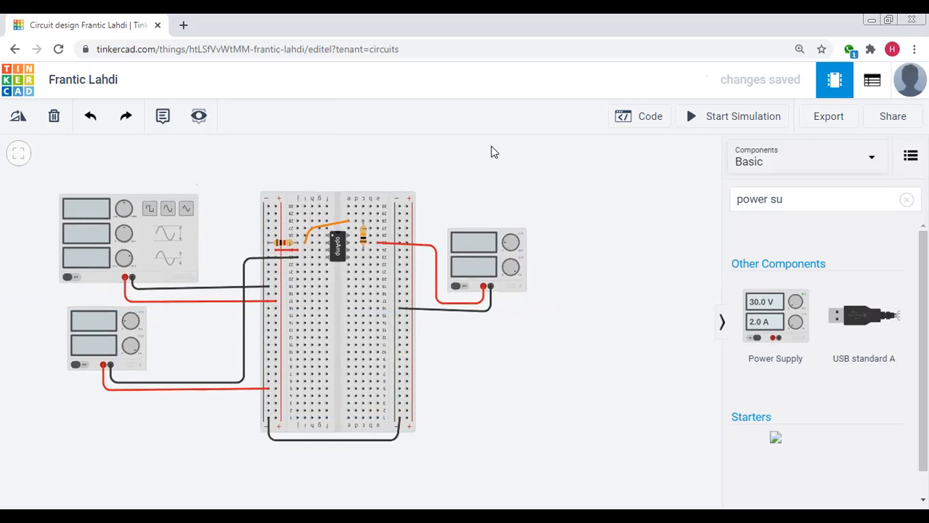
Search the components for "scope" and place an Oscilloscope above the function generator
left_click_drag(574, 224, 581, 289)
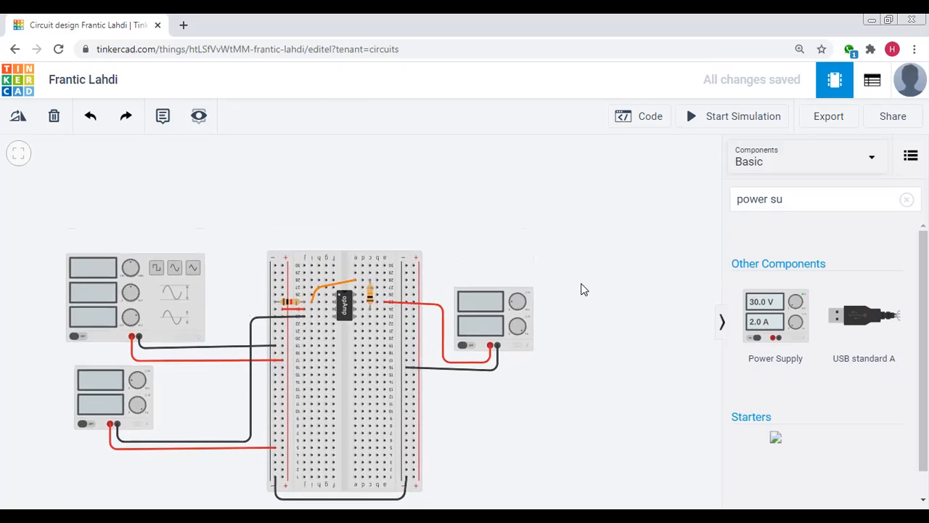
left_click(907, 199)
left_click(806, 198)
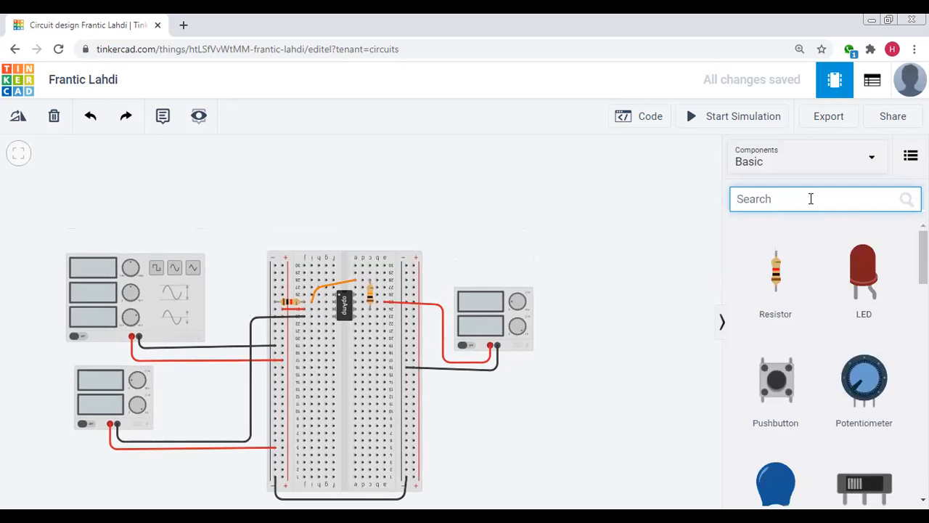
type("scope")
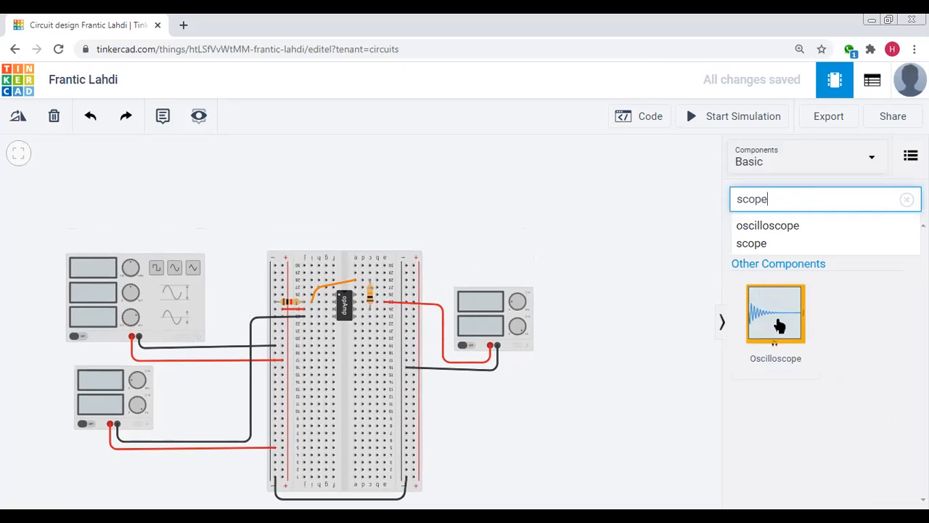
left_click_drag(302, 235, 221, 244)
scroll(574, 271, "down", 1)
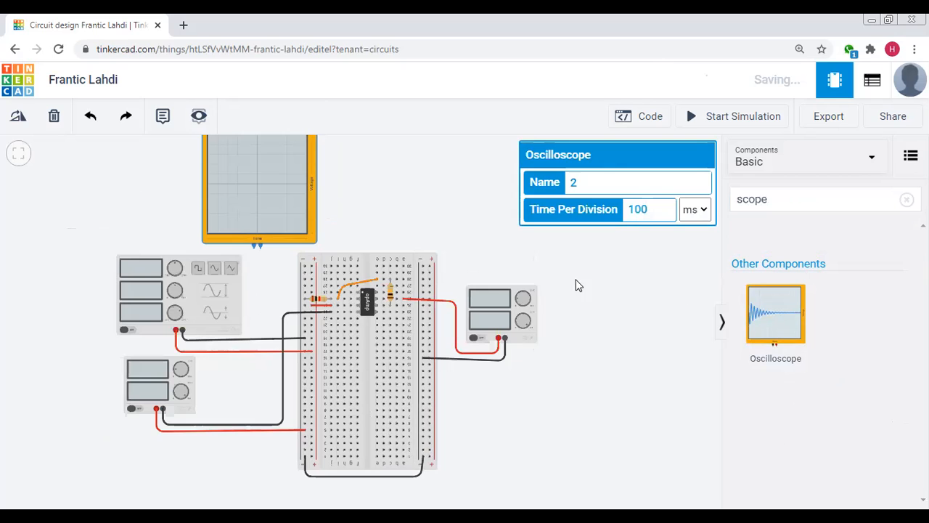
left_click_drag(422, 208, 416, 230)
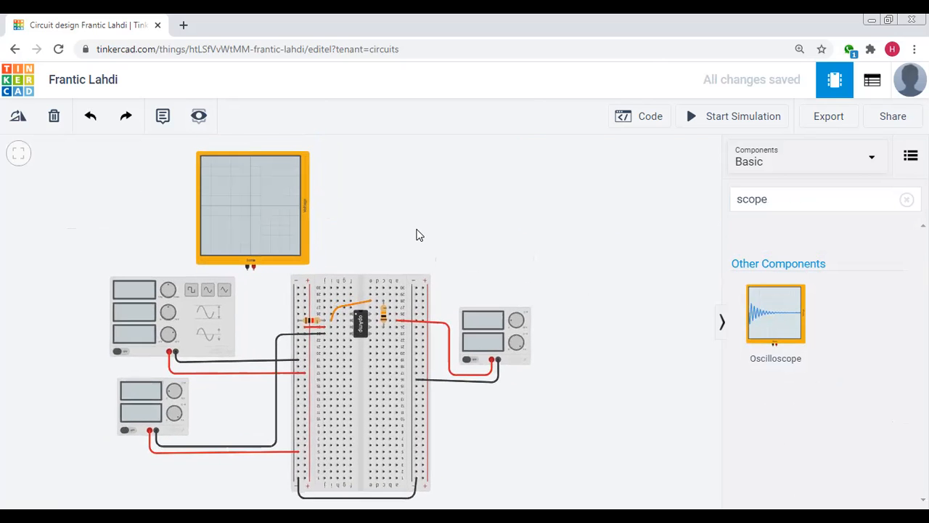
left_click_drag(250, 228, 251, 220)
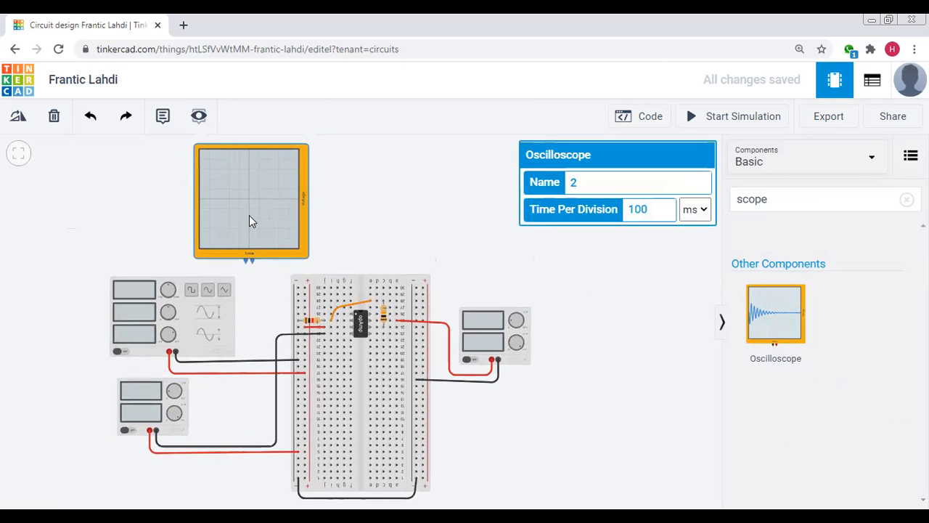
left_click_drag(378, 245, 379, 241)
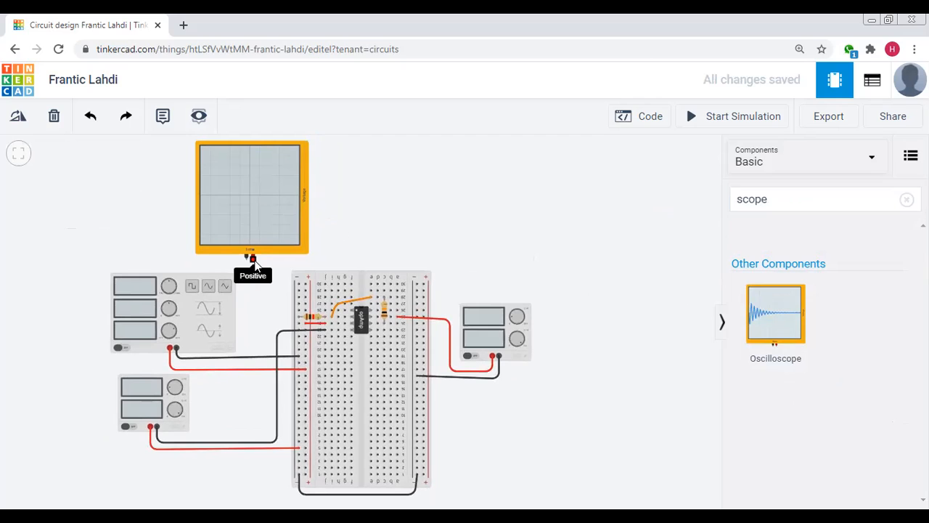
Route a red wire from the oscilloscope's positive terminal to the uppermost hole of the breadboard's left positive rail
left_click(254, 260)
left_click(254, 267)
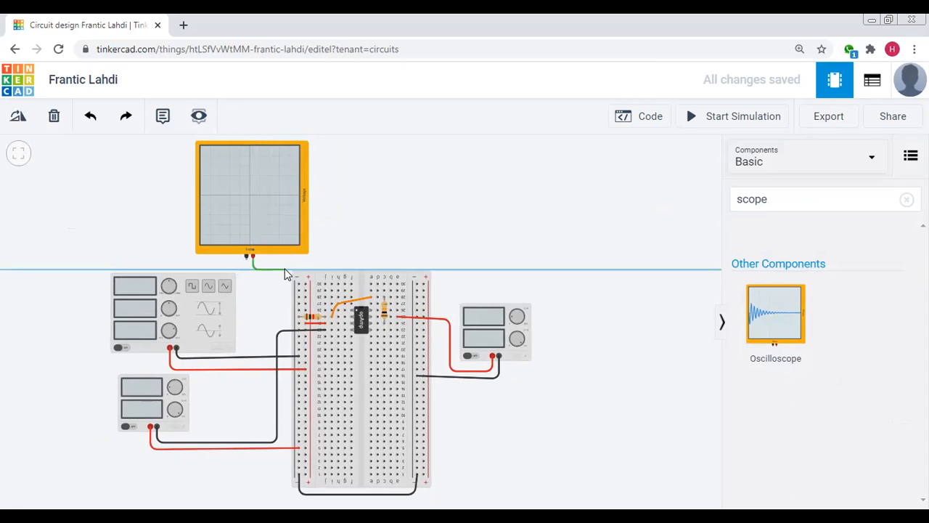
left_click(285, 269)
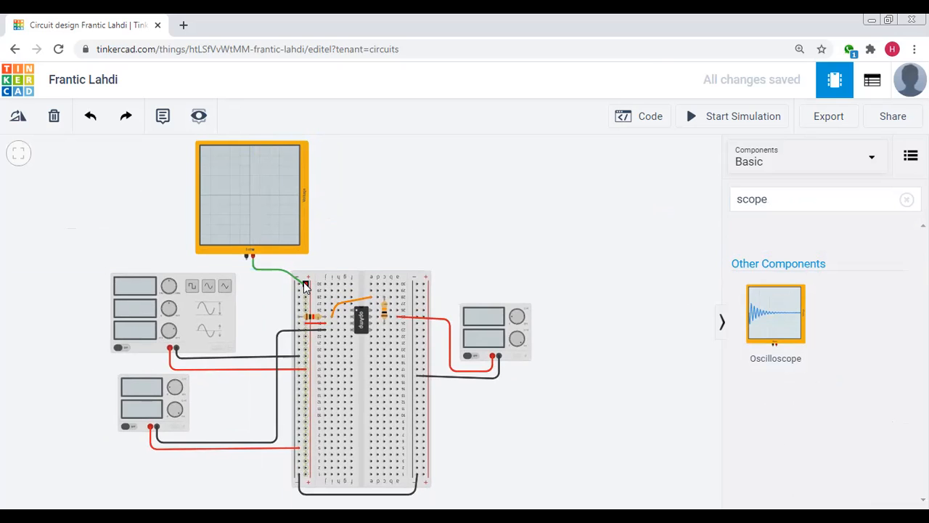
left_click(305, 285)
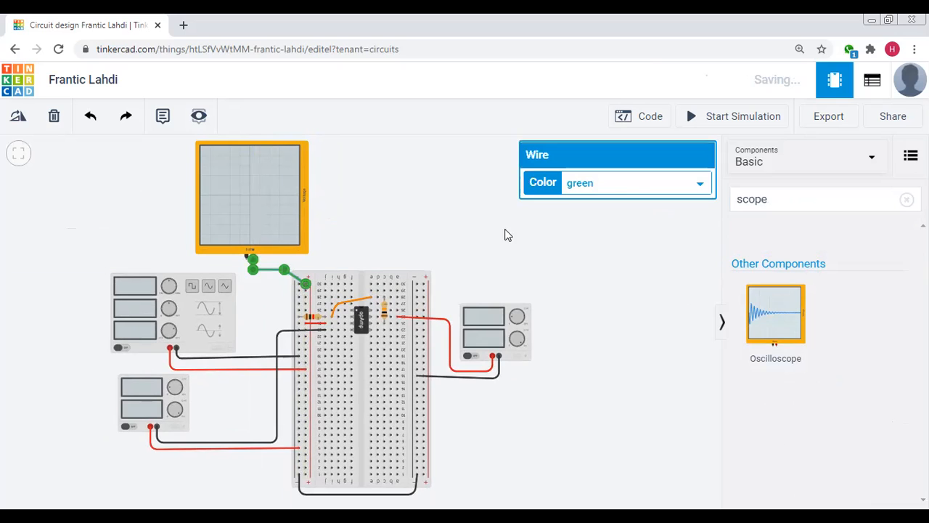
left_click(629, 183)
left_click(610, 215)
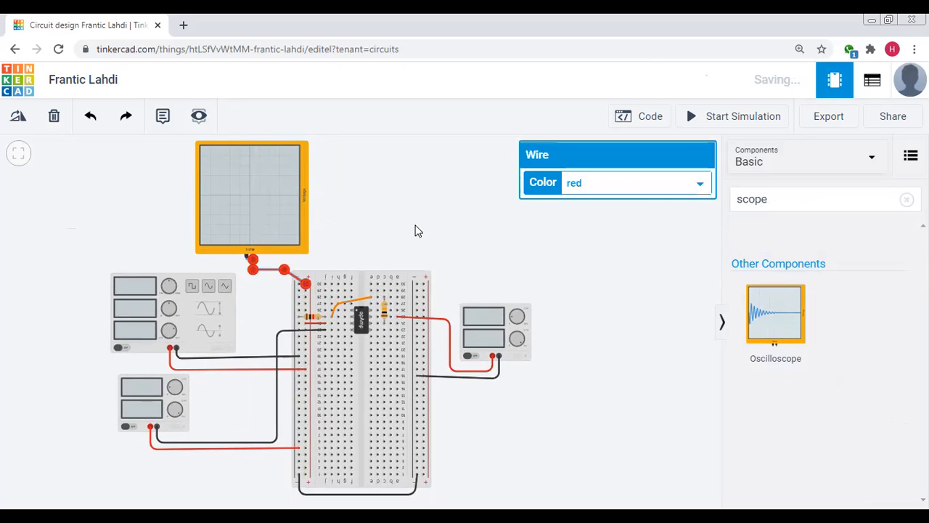
left_click(262, 265)
Route a black wire from the oscilloscope's negative terminal to the second hole from the top of the left negative rail
left_click(246, 257)
left_click(248, 274)
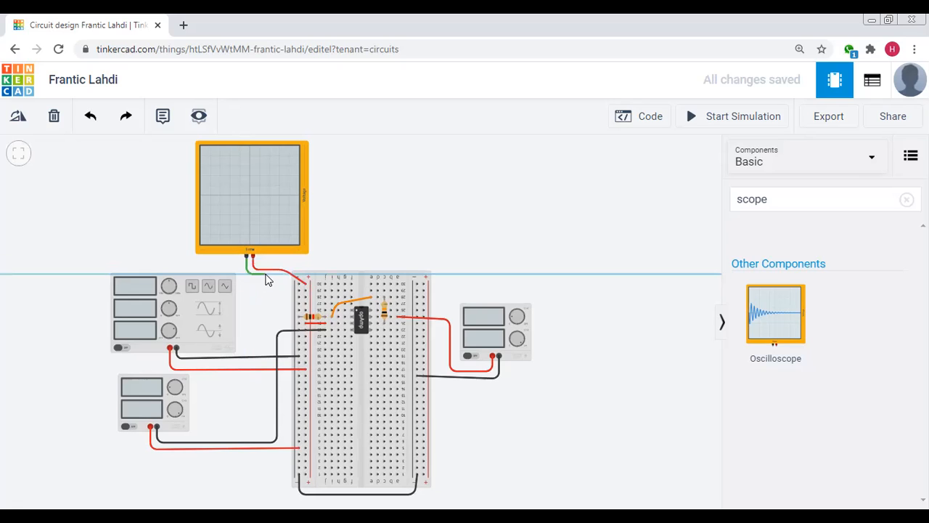
left_click(299, 291)
left_click(592, 187)
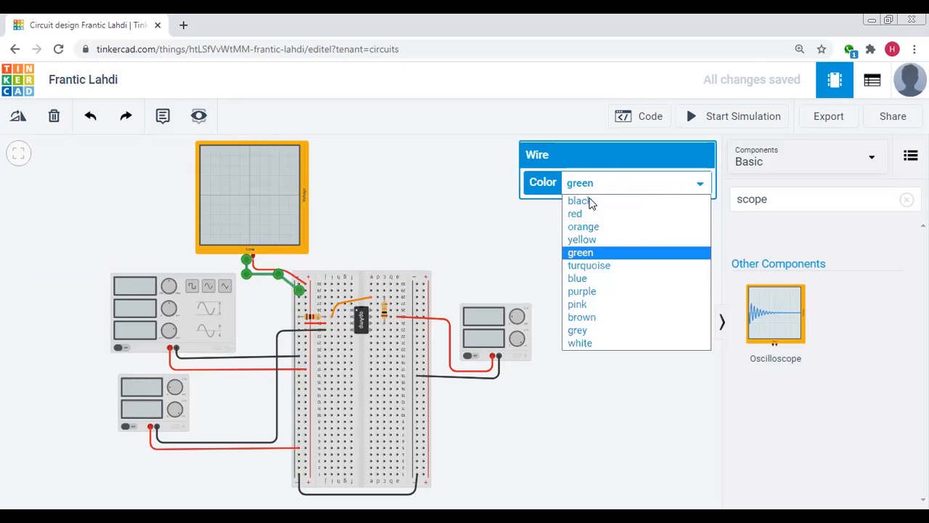
left_click(592, 202)
left_click(461, 194)
Place a second Oscilloscope above the right power supply and connect its positive terminal to column a of row 24 with a red wire
left_click_drag(761, 329, 489, 255)
left_click(507, 261)
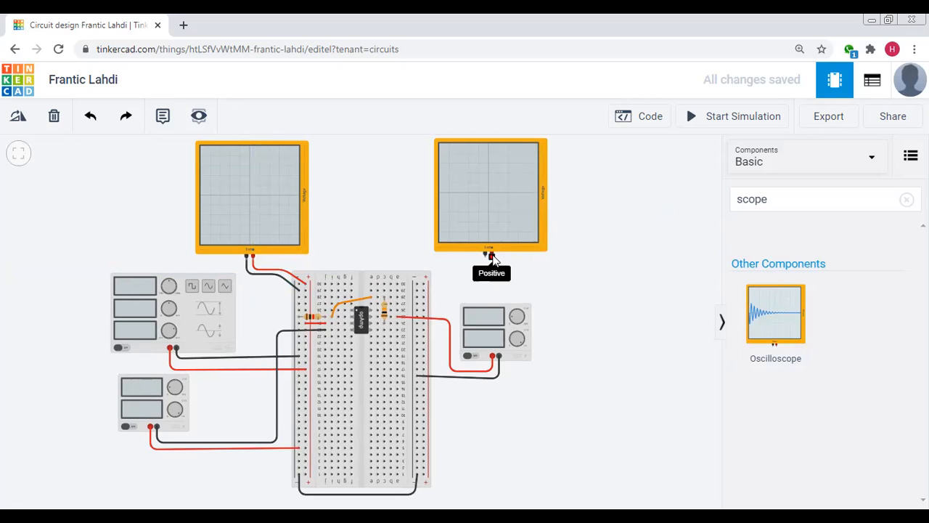
left_click(488, 260)
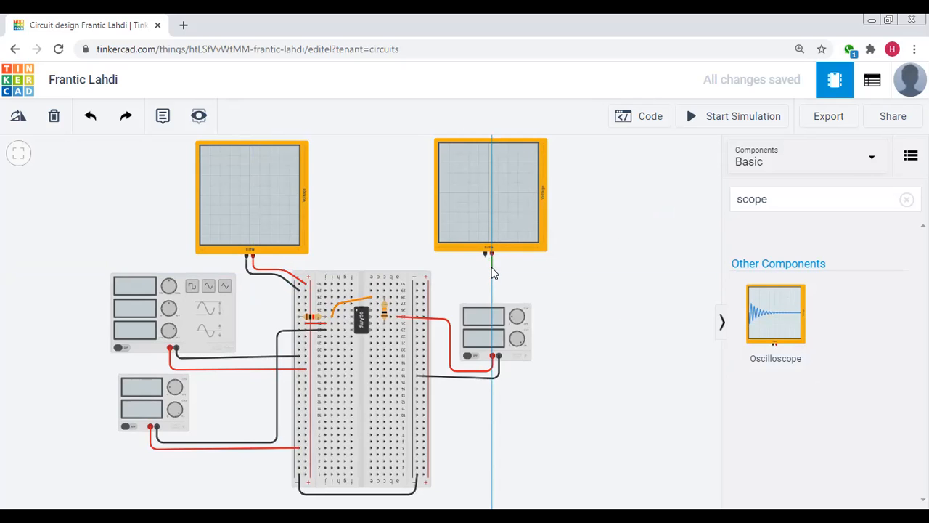
left_click(397, 320)
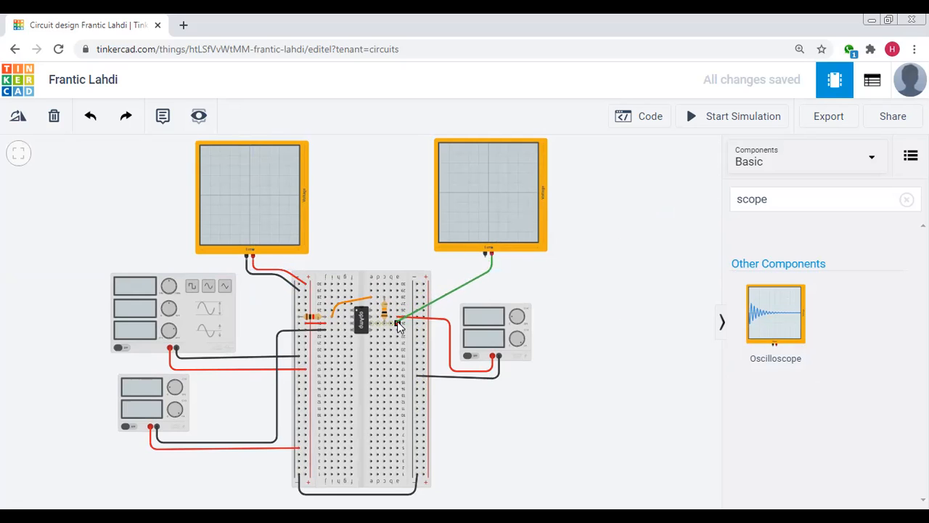
left_click(398, 321)
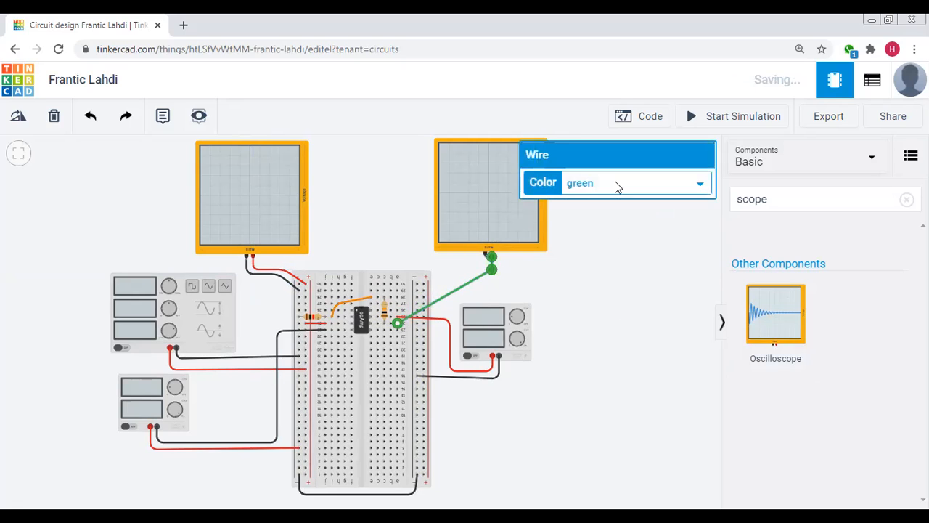
left_click(615, 183)
left_click(602, 214)
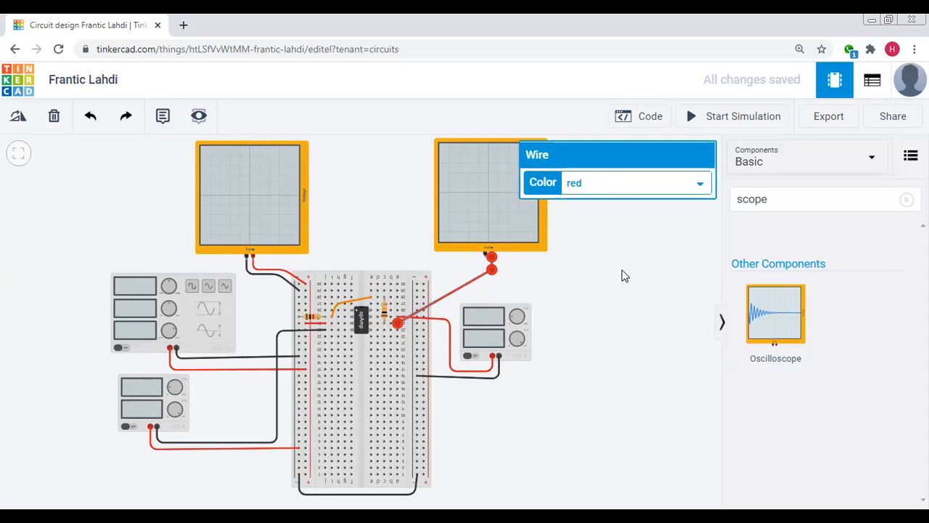
left_click(520, 266)
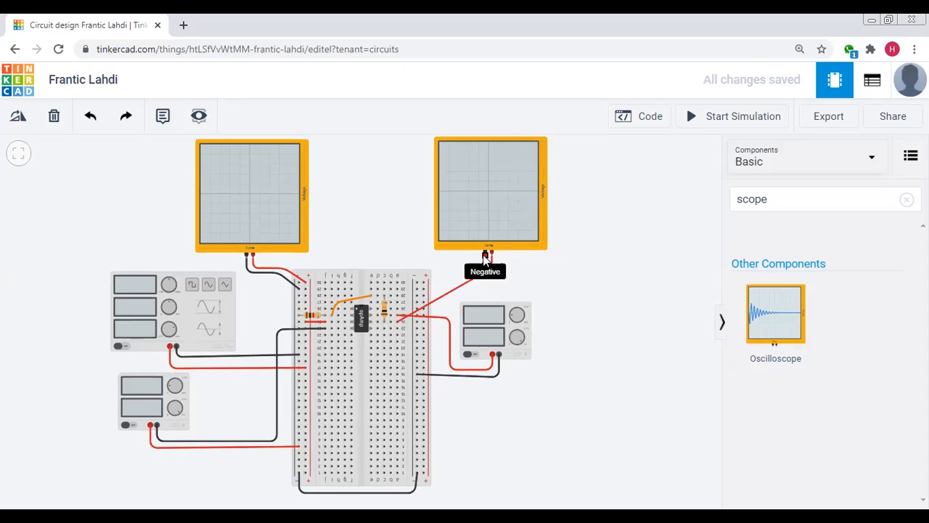
Connect the second oscilloscope's negative terminal to the breadboard's right negative rail near row 27 with a black wire
left_click(485, 254)
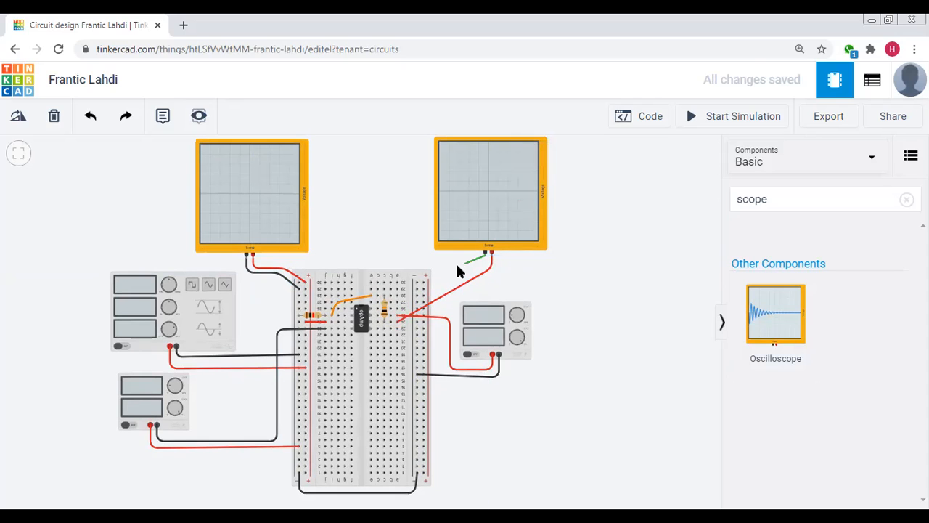
left_click(418, 302)
left_click(599, 192)
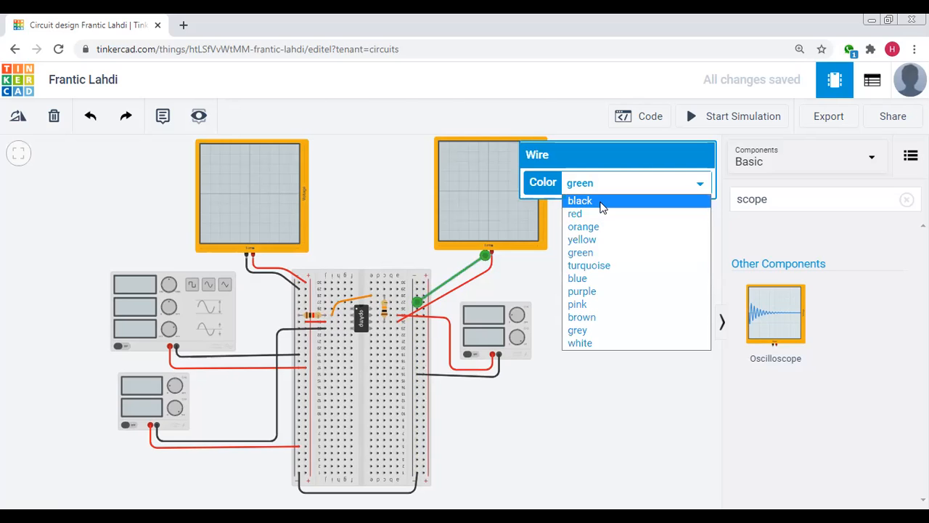
left_click(601, 203)
left_click(640, 319)
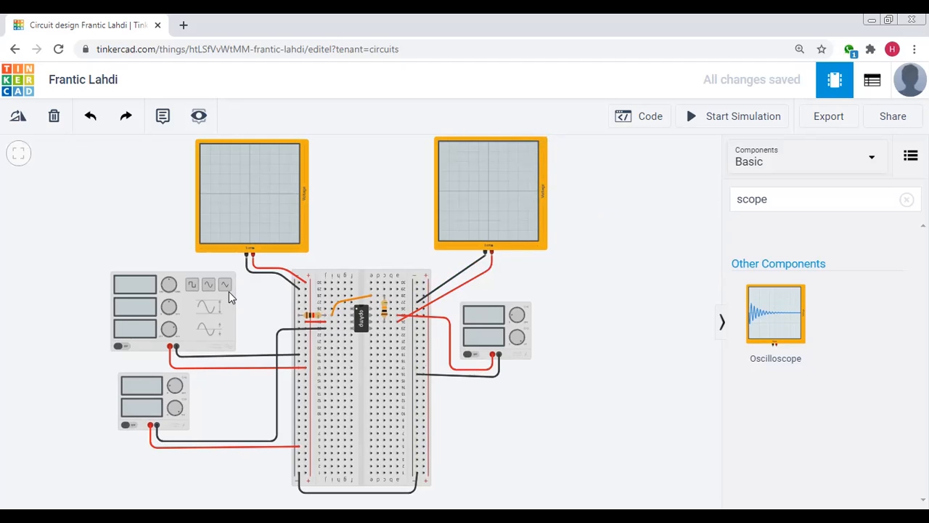
Set the function generator's amplitude to 0.10 V and its DC offset to 0.50 V
left_click(220, 303)
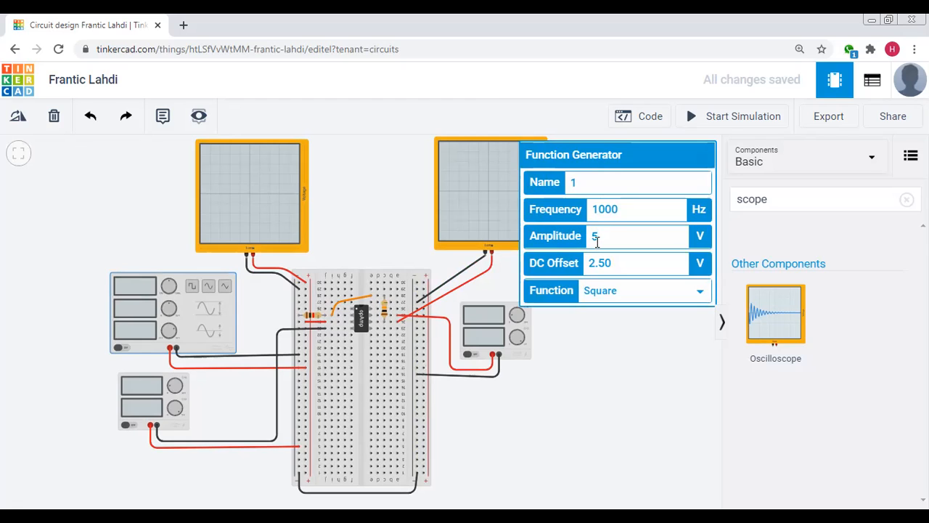
key("BackSpace")
type("0.10")
left_click(620, 268)
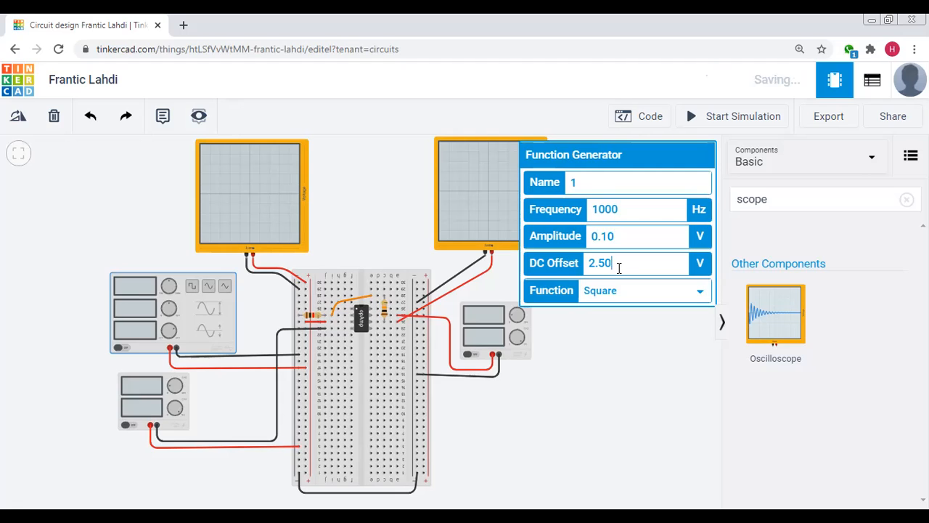
key("BackSpace")
key("BackSpace")
key("BackSpace")
key("BackSpace")
type("0.")
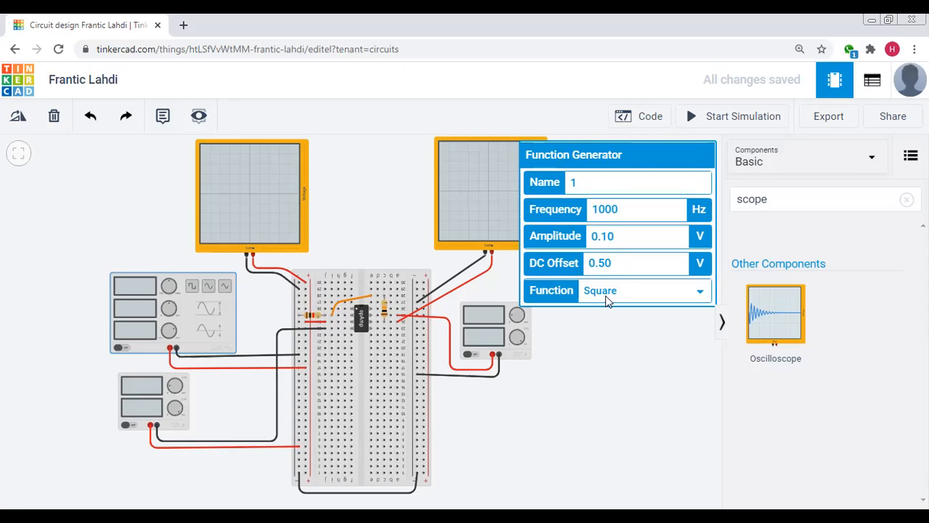
Change the function generator's waveform to Sine and close its settings
left_click(604, 294)
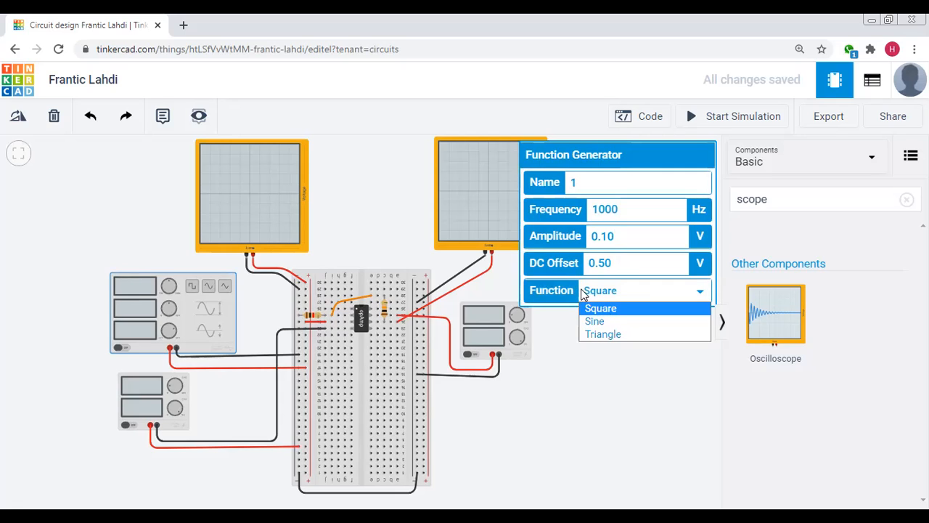
left_click(612, 321)
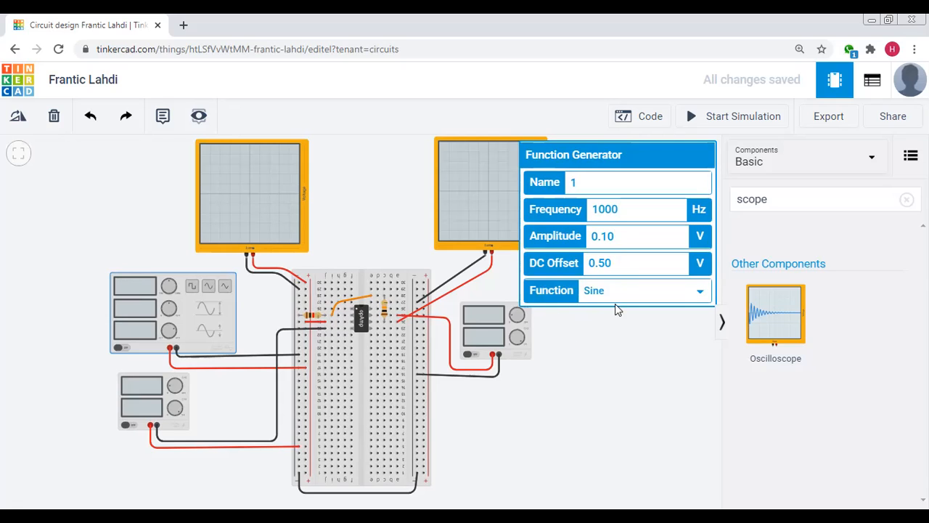
left_click(582, 380)
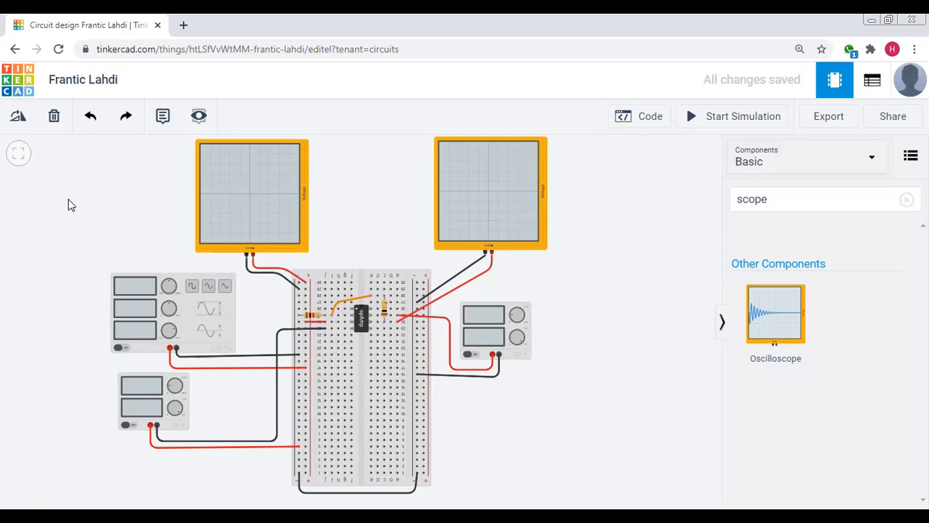
Set the time per division of both oscilloscopes to 10 ms
left_click(265, 209)
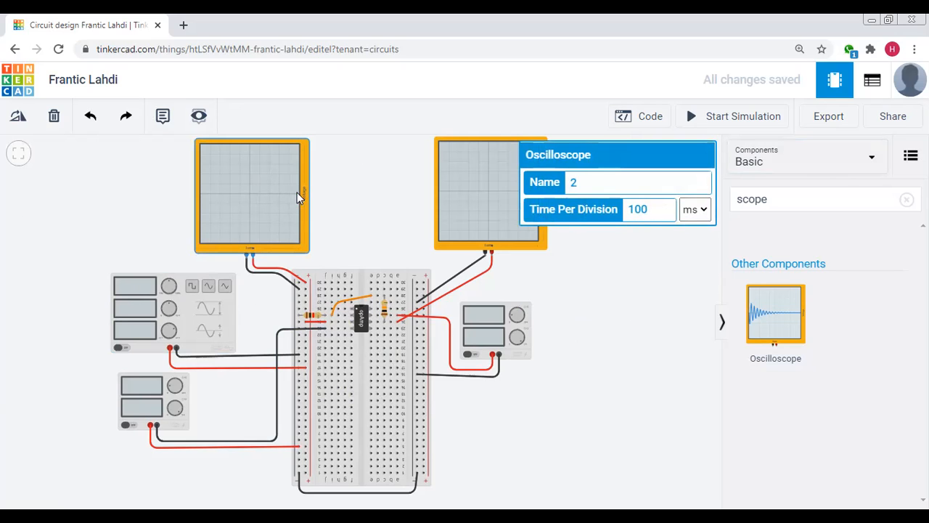
left_click(644, 209)
left_click(504, 203)
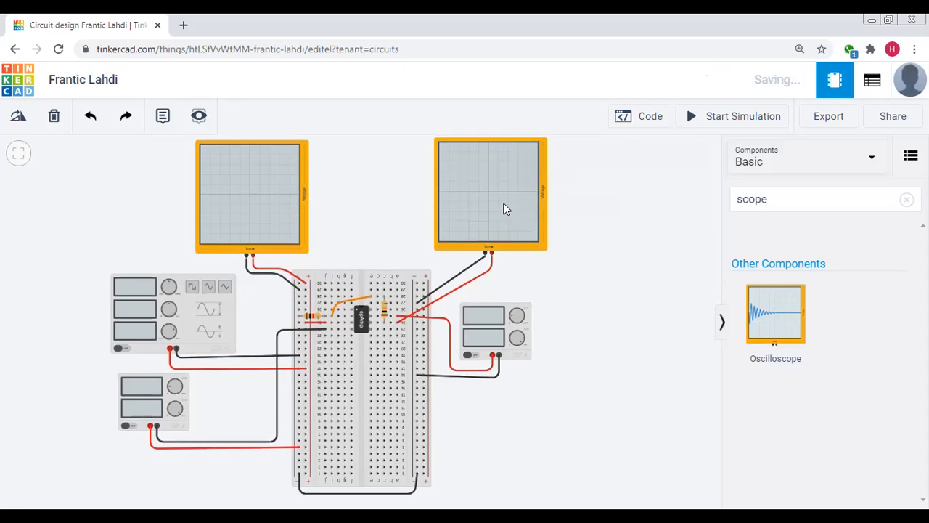
left_click(659, 206)
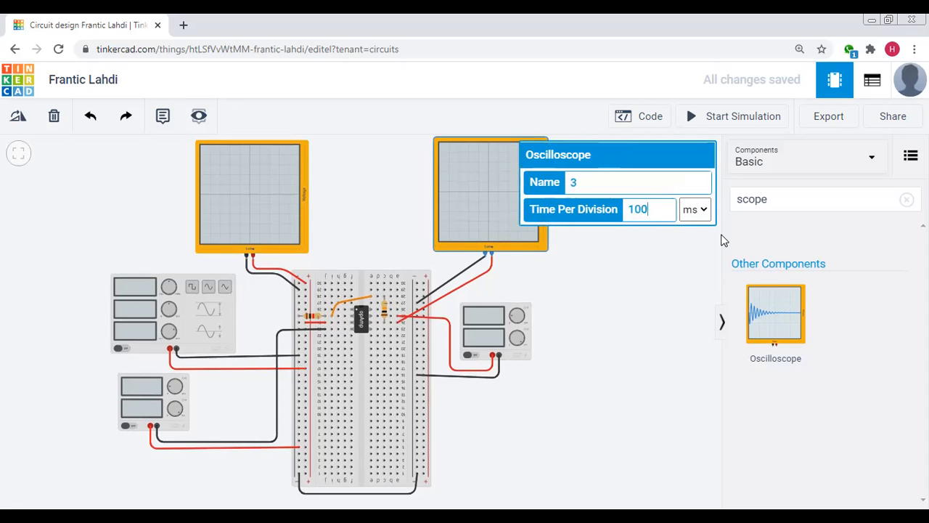
key("BackSpace")
key("BackSpace")
left_click(640, 308)
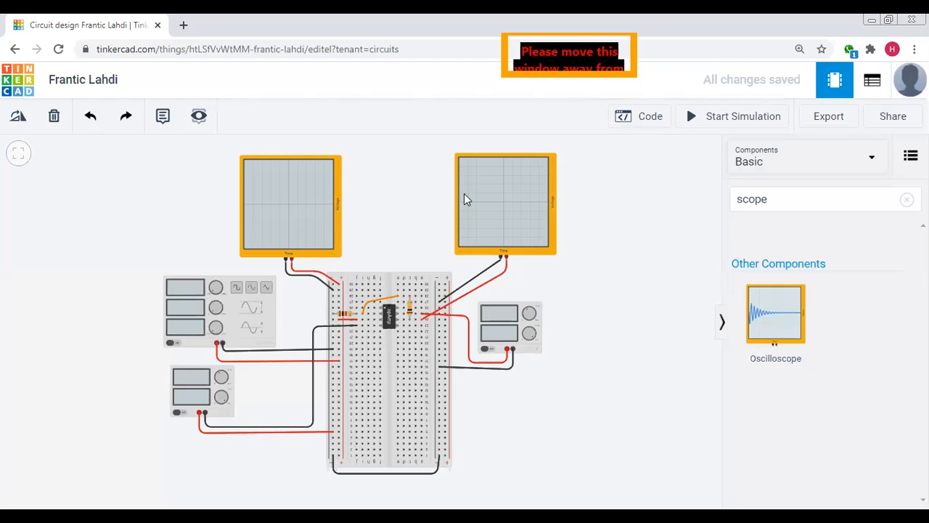
Start the simulation and examine the input and output waveforms on the two oscilloscopes
left_click(690, 122)
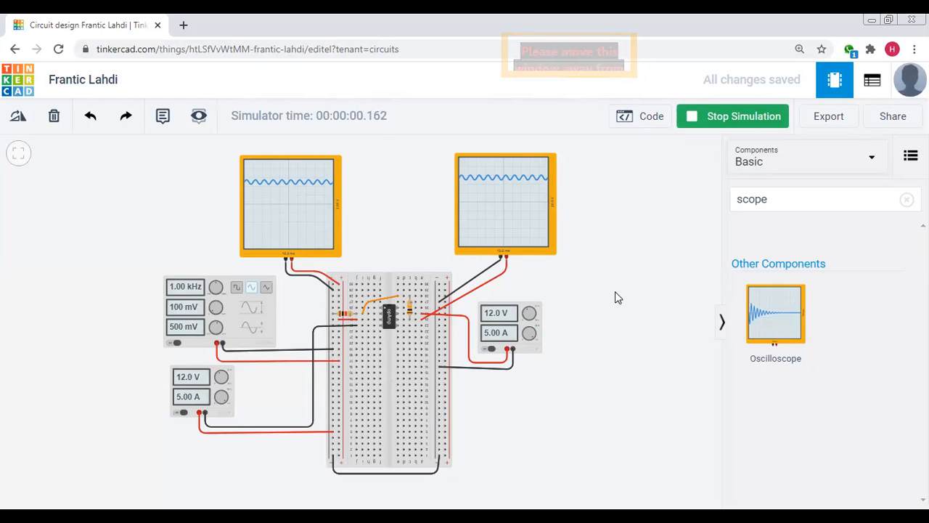
scroll(615, 291, "up", 5)
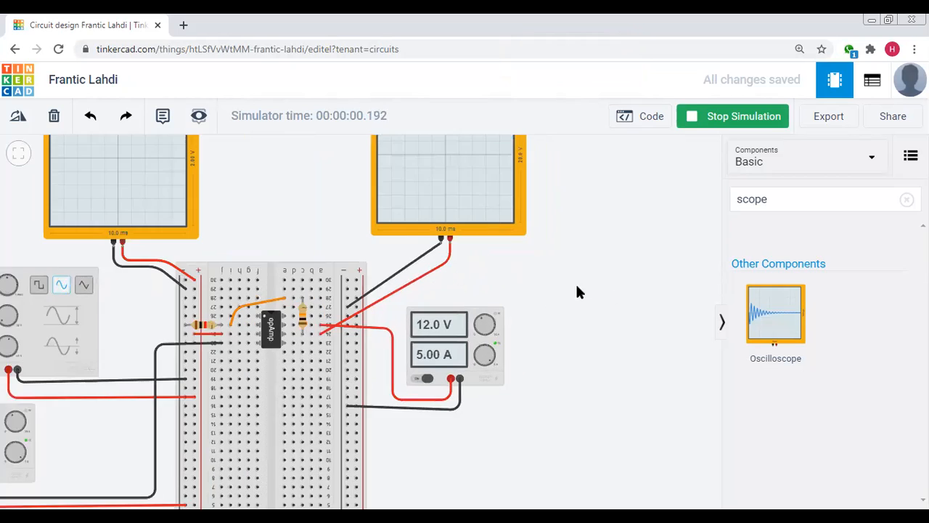
left_click_drag(611, 273, 628, 347)
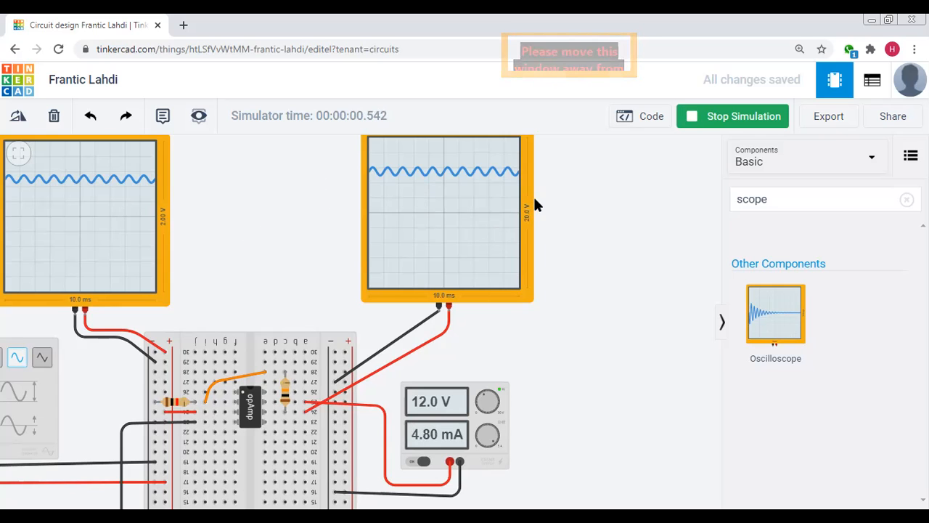
scroll(642, 227, "down", 3)
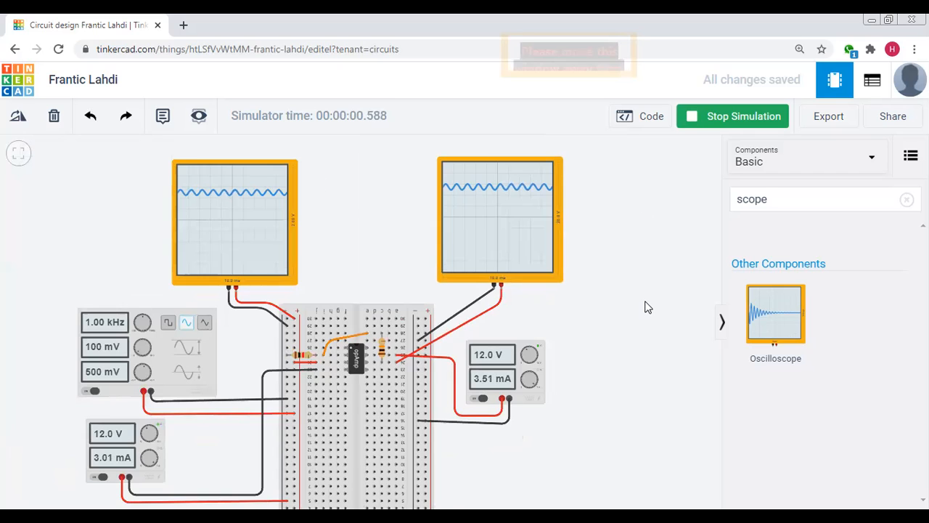
scroll(632, 318, "down", 2)
left_click_drag(634, 356, 632, 336)
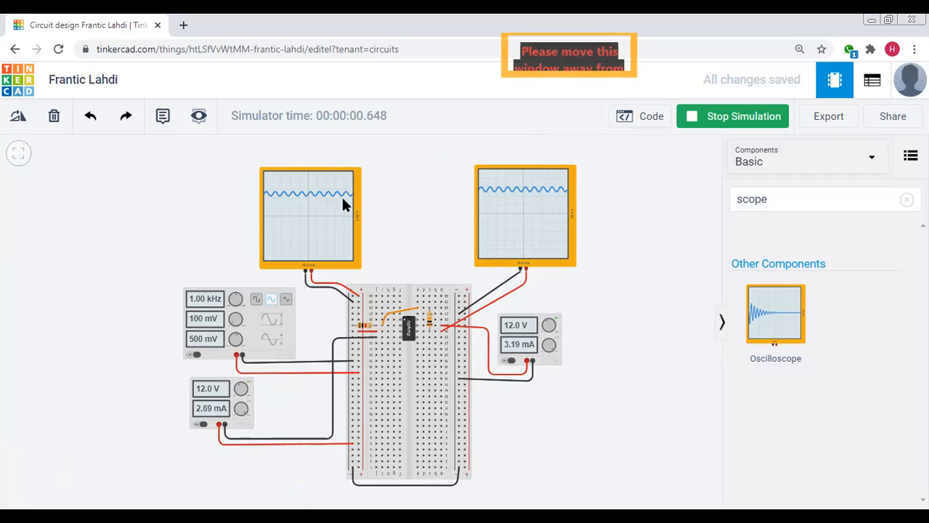
Check the voltage and current settings of both power supplies while the simulation runs
left_click(204, 394)
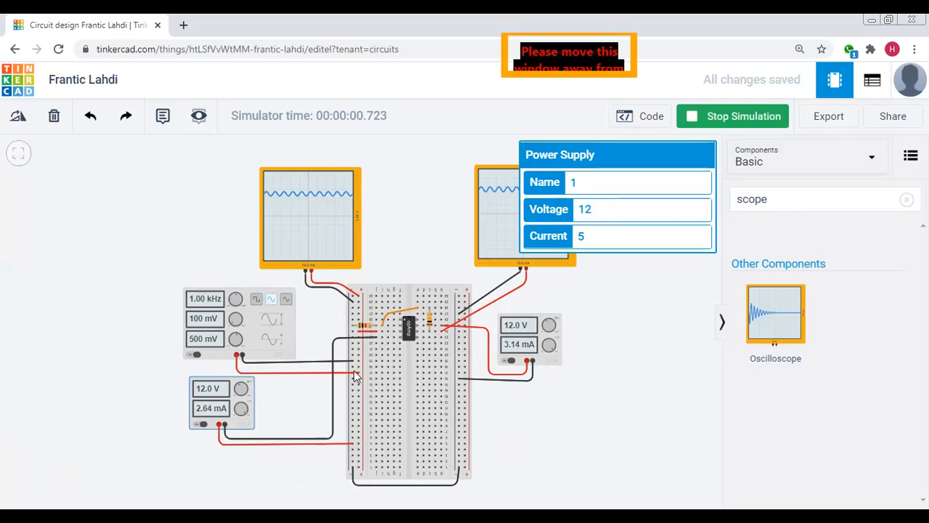
left_click(612, 438)
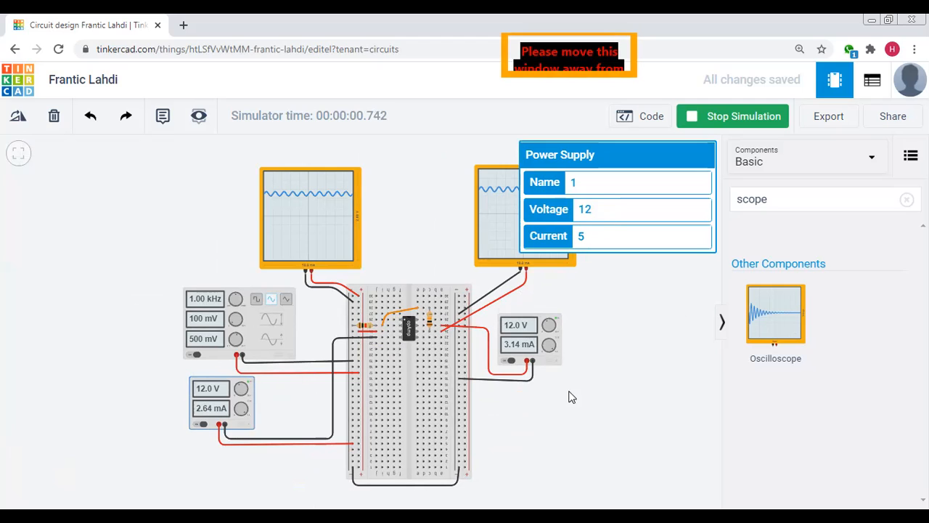
left_click(528, 326)
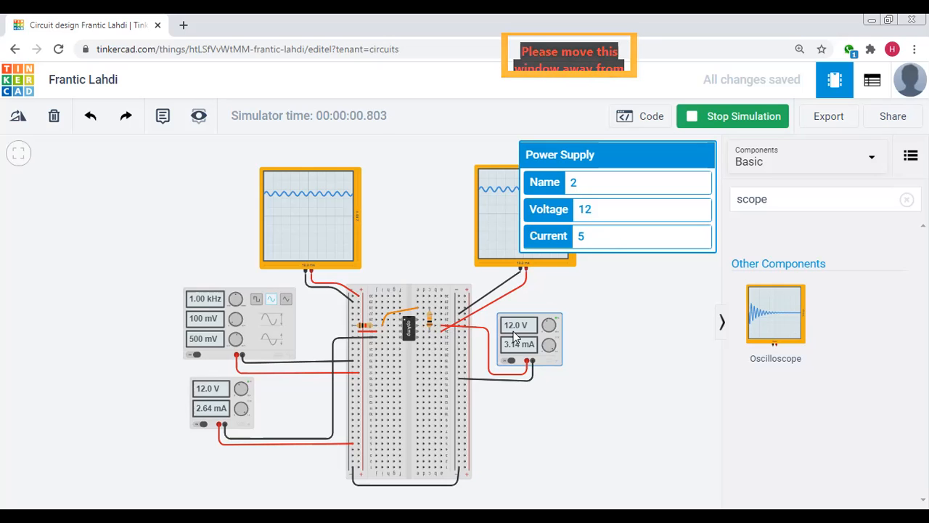
left_click(630, 364)
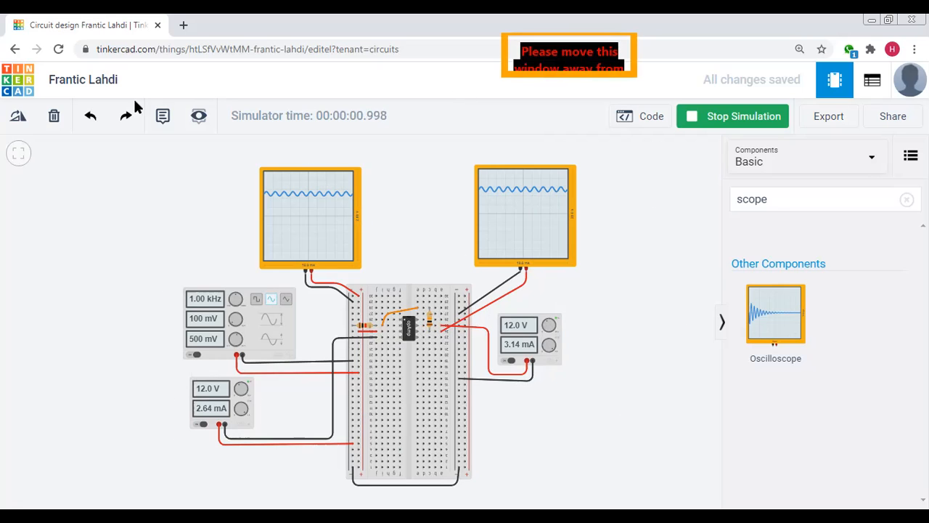
Try to rename the circuit design as "Non-Inverting Amplifier"
left_click(84, 82)
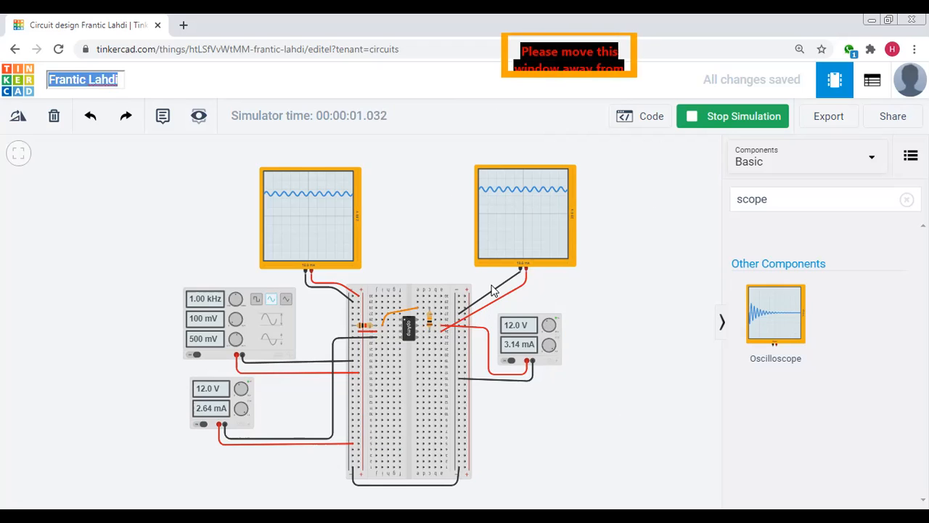
type("No")
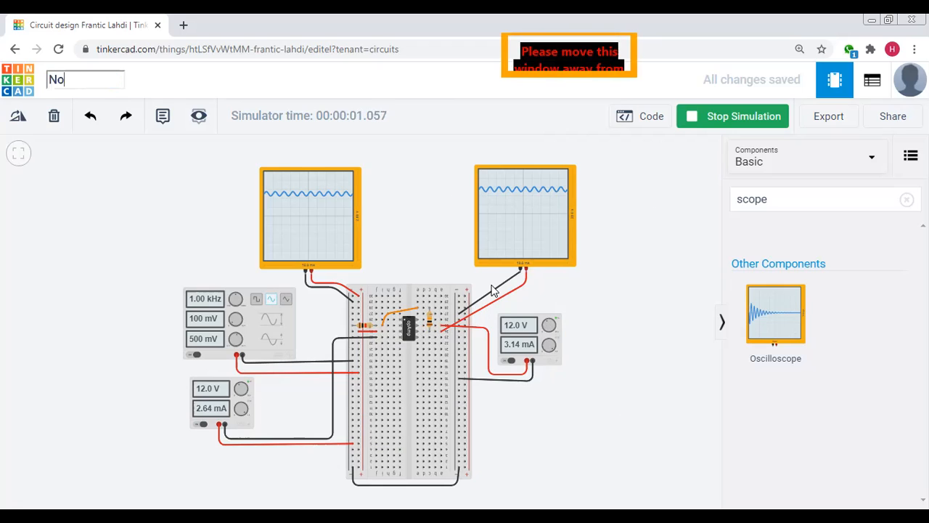
type("n-Inver")
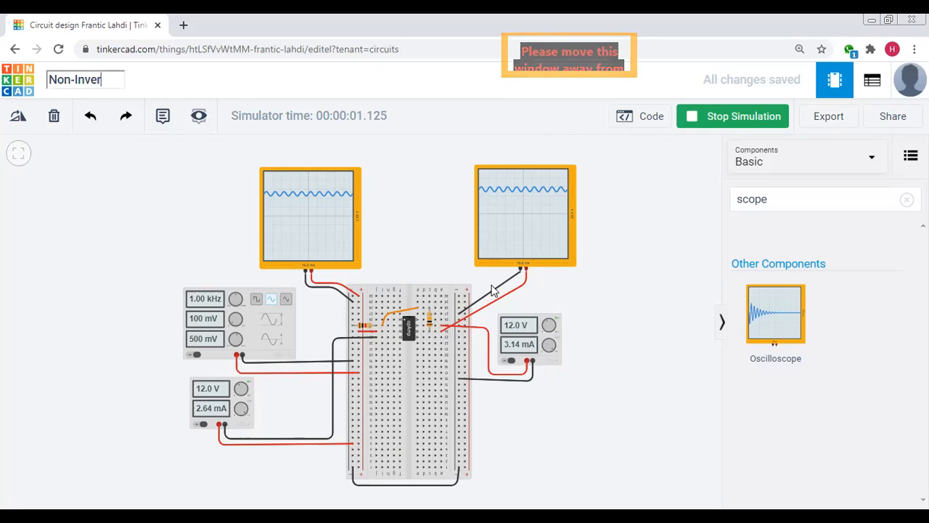
type("ting")
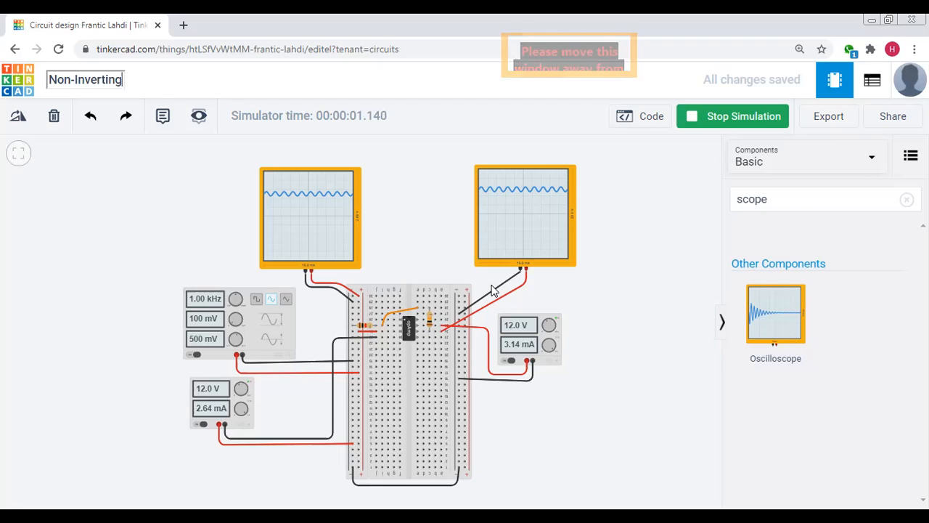
type(" Ampl")
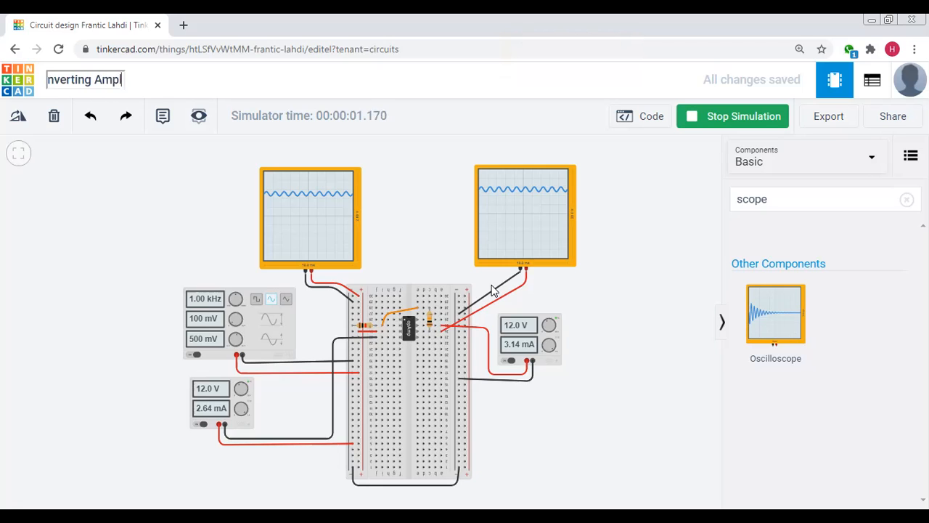
type("ifier")
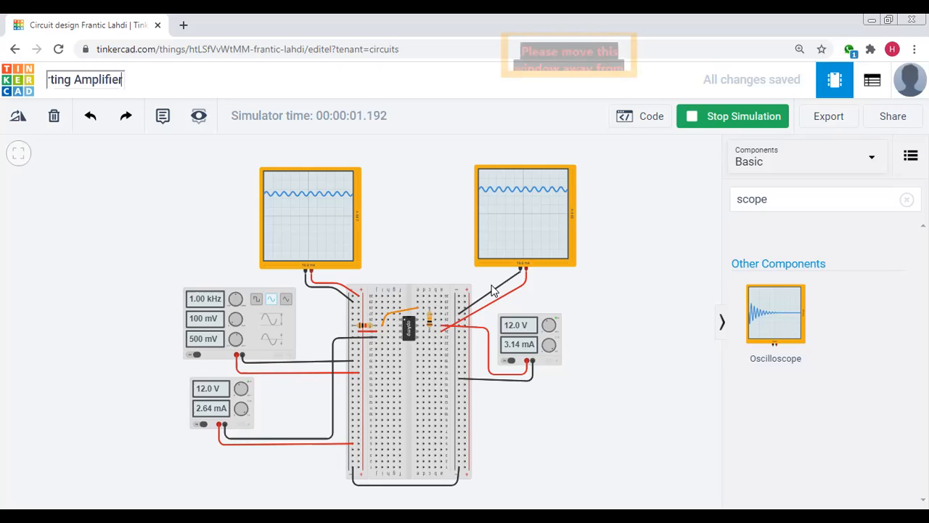
left_click(135, 236)
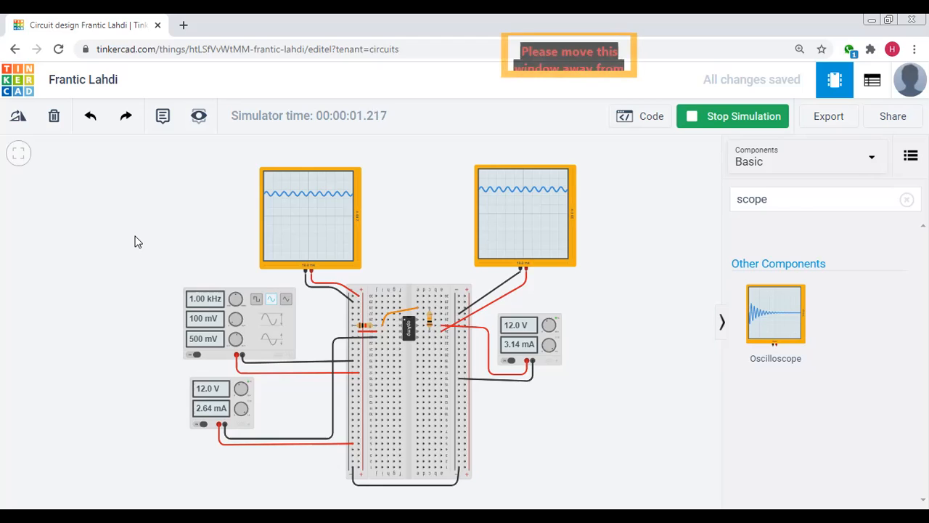